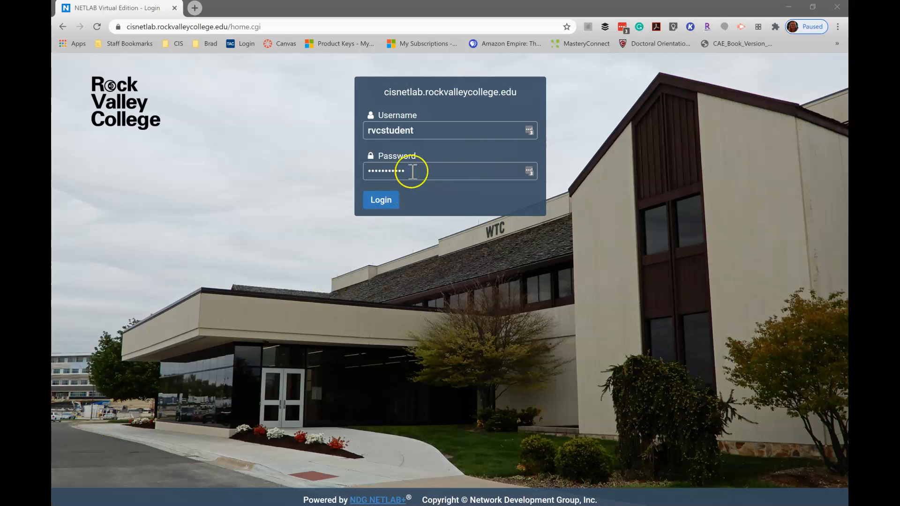
# Log in to the rvcstudent account and decline adding the credentials to LastPass.
pyautogui.click(381, 201)
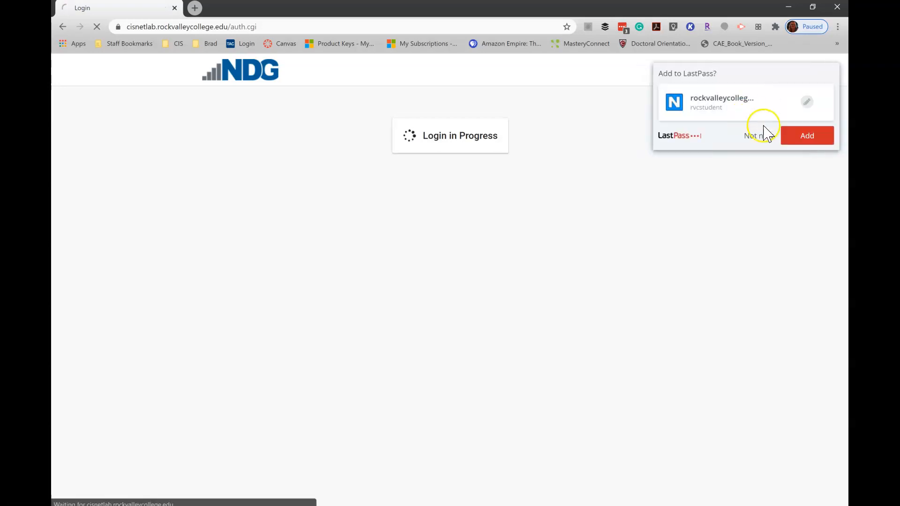
pyautogui.click(752, 137)
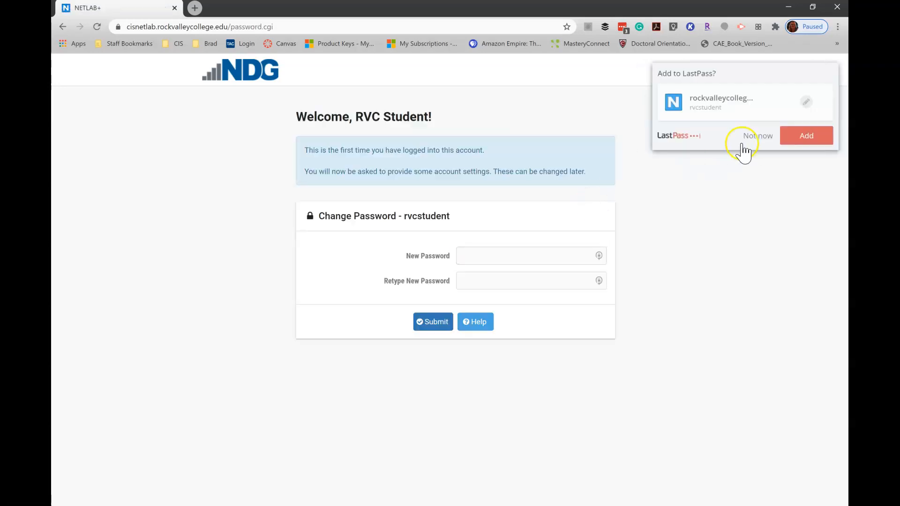
pyautogui.click(751, 136)
# Enter and retype a new account password, and submit the password change.
pyautogui.click(499, 256)
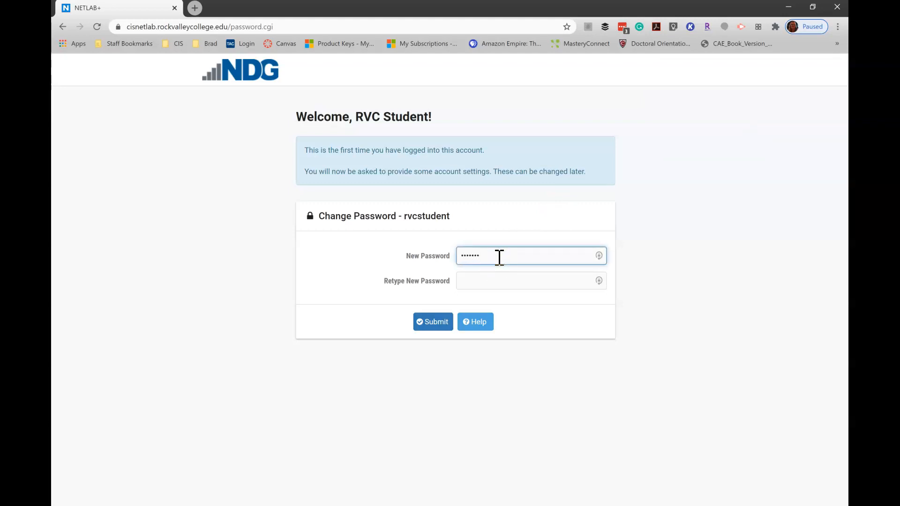
pyautogui.click(490, 282)
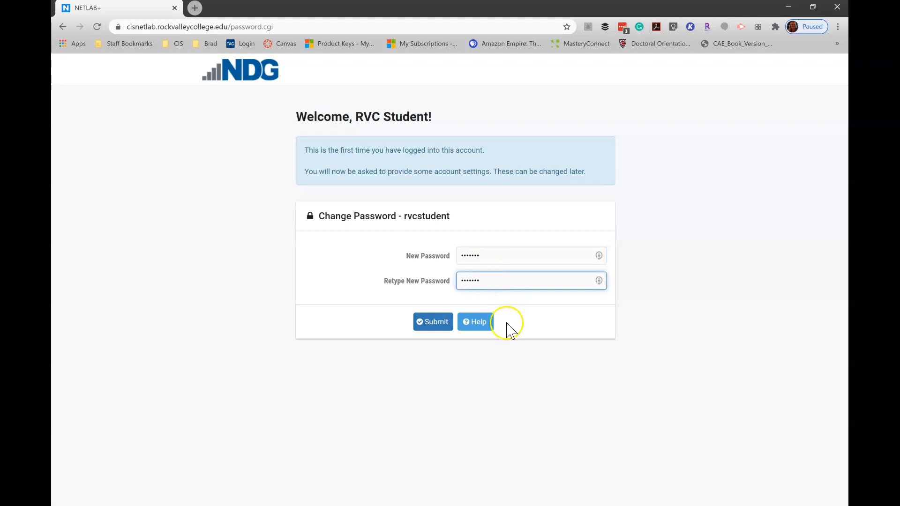
pyautogui.click(432, 325)
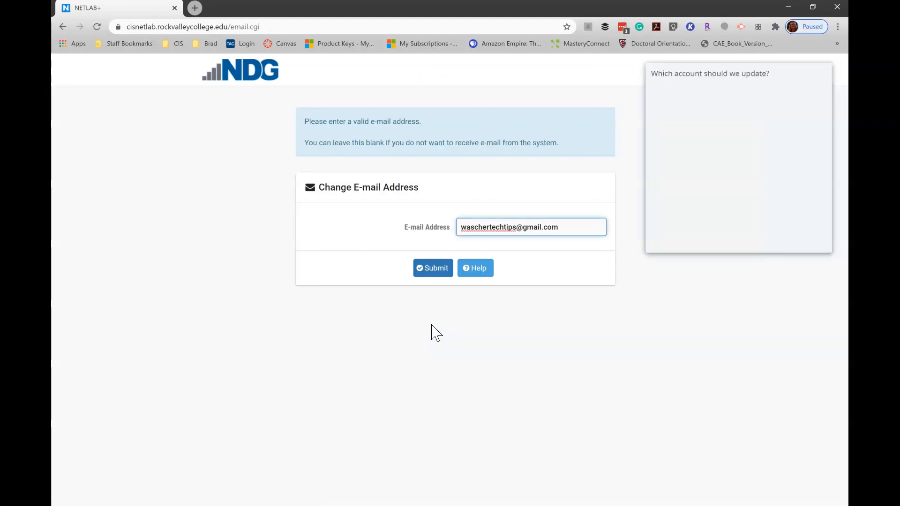
# Dismiss the password manager's account update prompt and submit the account's e-mail address.
pyautogui.click(757, 238)
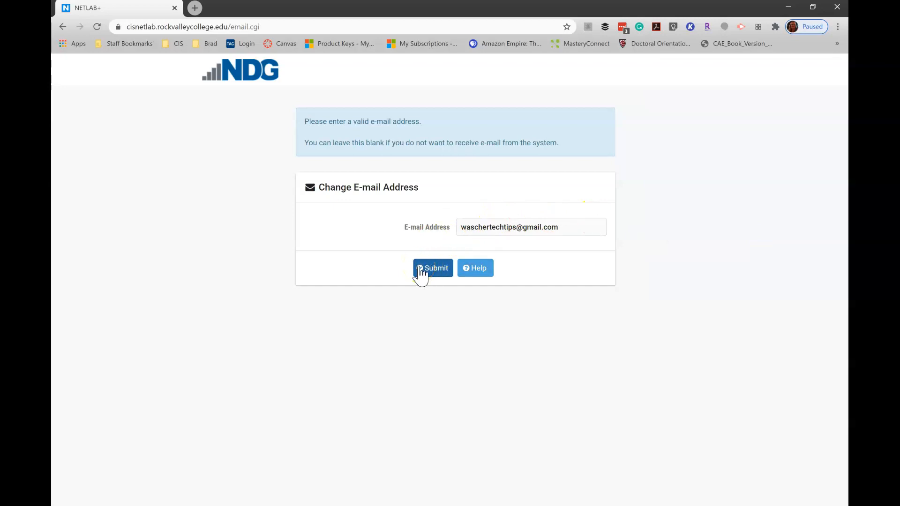
pyautogui.click(437, 269)
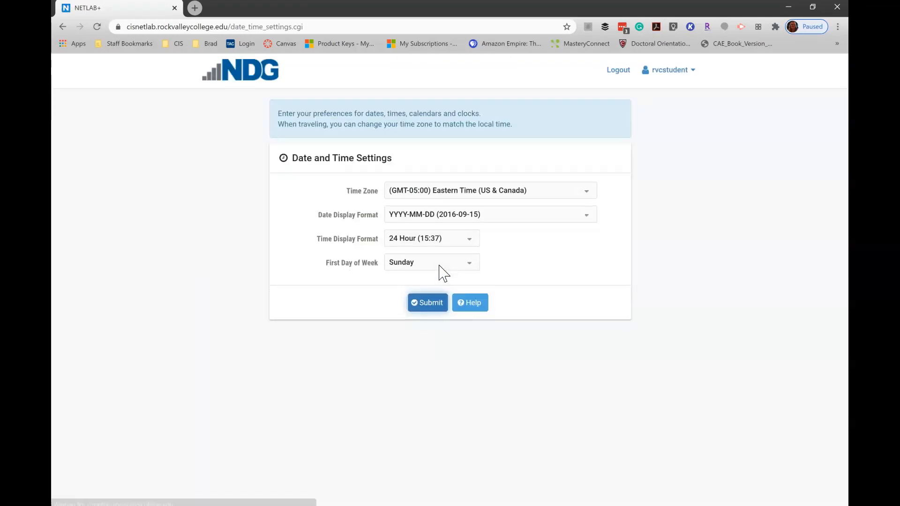
# Set the time zone to (GMT-06:00) Central Time (US & Canada).
pyautogui.click(524, 190)
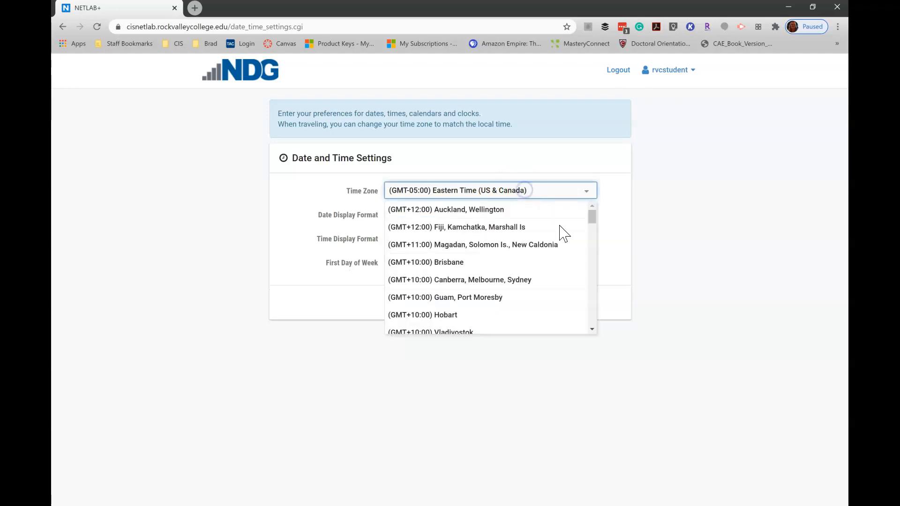
pyautogui.click(595, 298)
pyautogui.moveTo(595, 298); pyautogui.dragTo(595, 299)
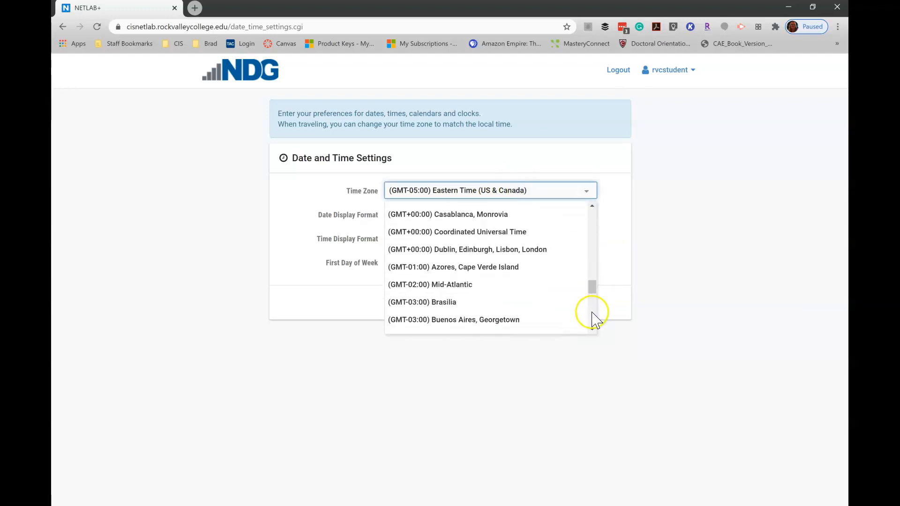
pyautogui.click(593, 314)
pyautogui.click(593, 315)
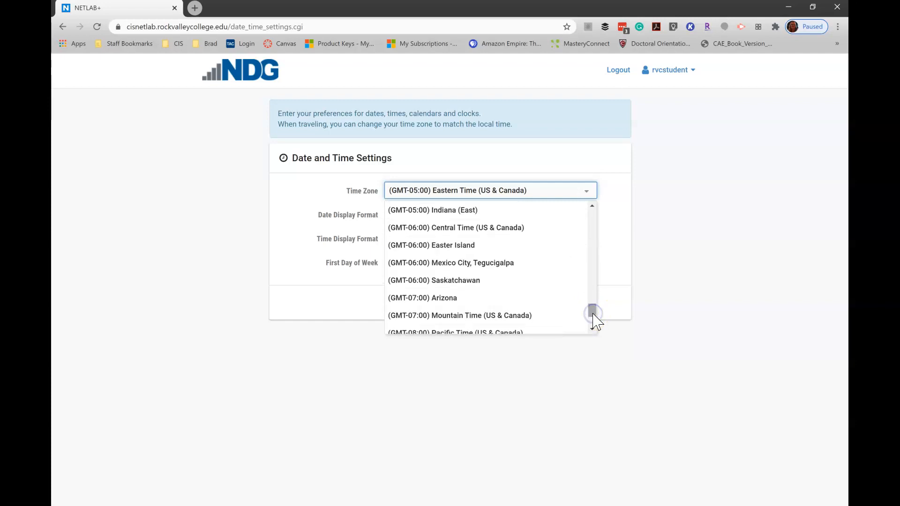
pyautogui.click(493, 229)
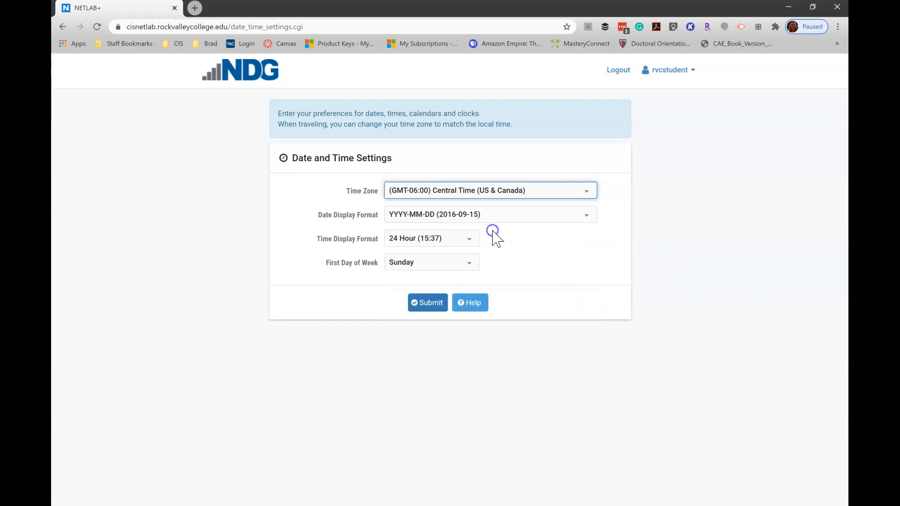
# Set the date format to MM/DD/YYYY and the time format to 12 Hour, submit, and acknowledge the account setup.
pyautogui.click(508, 215)
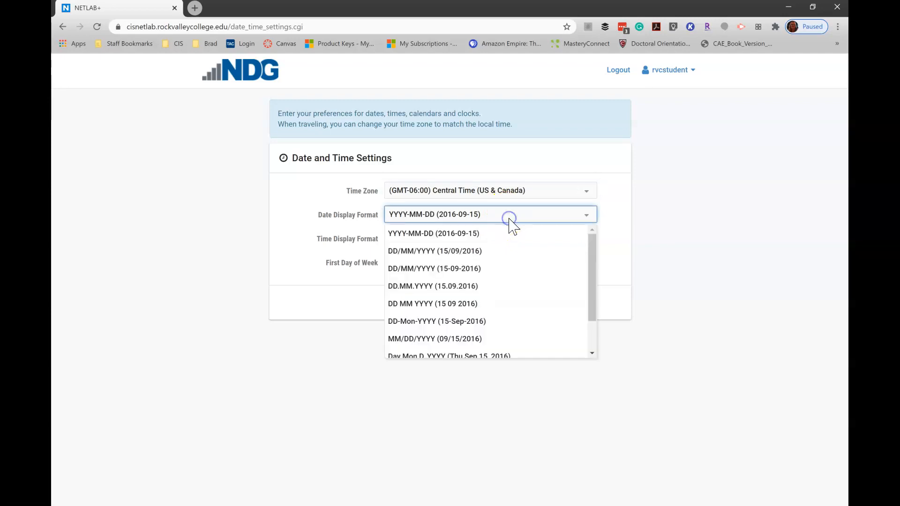
pyautogui.click(492, 339)
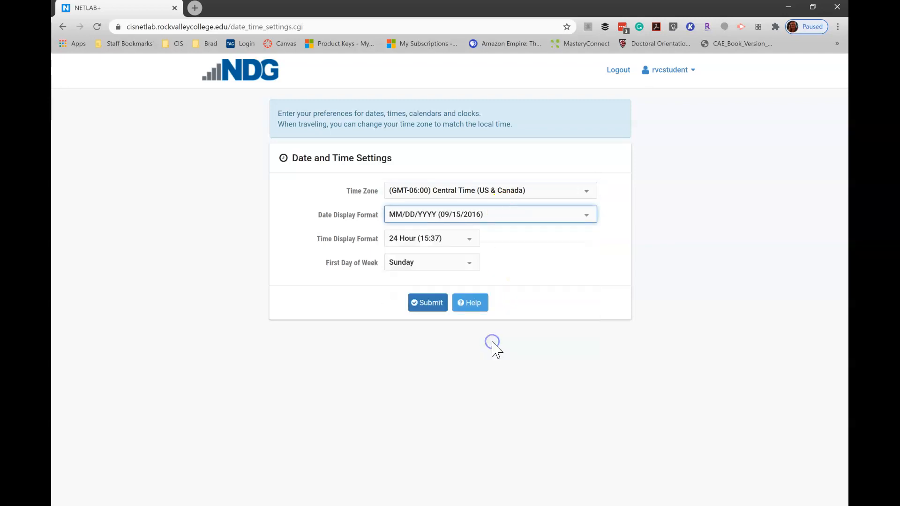
pyautogui.click(436, 239)
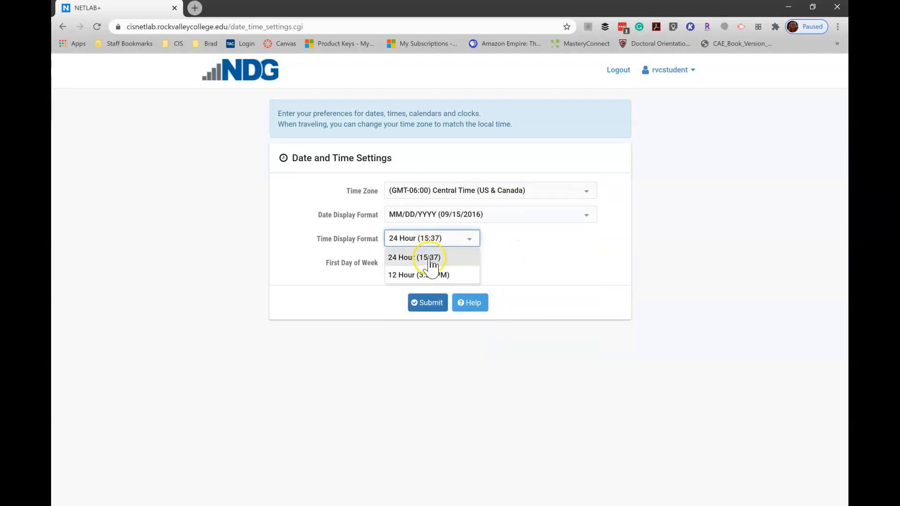
pyautogui.click(429, 275)
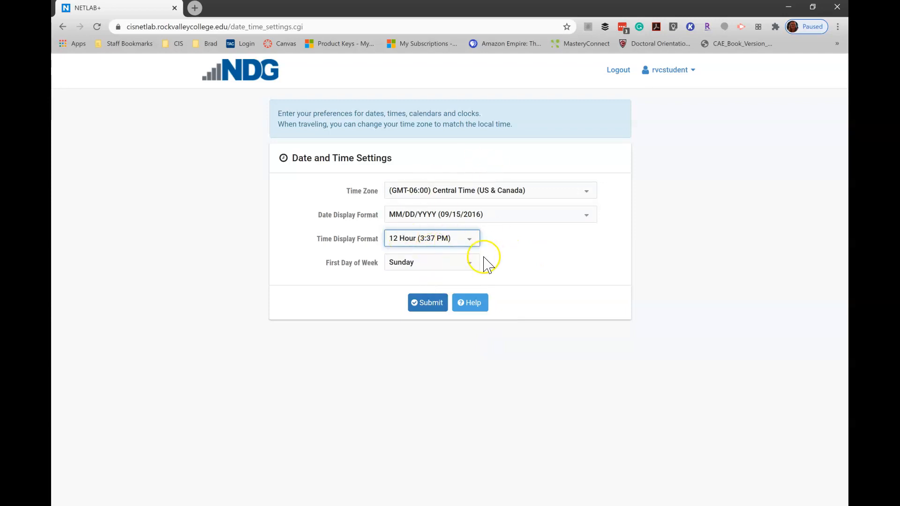
pyautogui.click(432, 304)
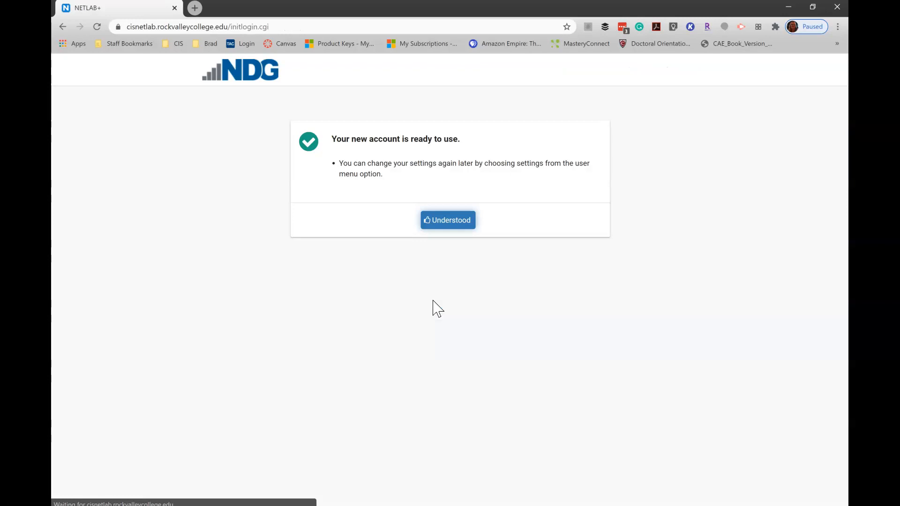
pyautogui.click(453, 224)
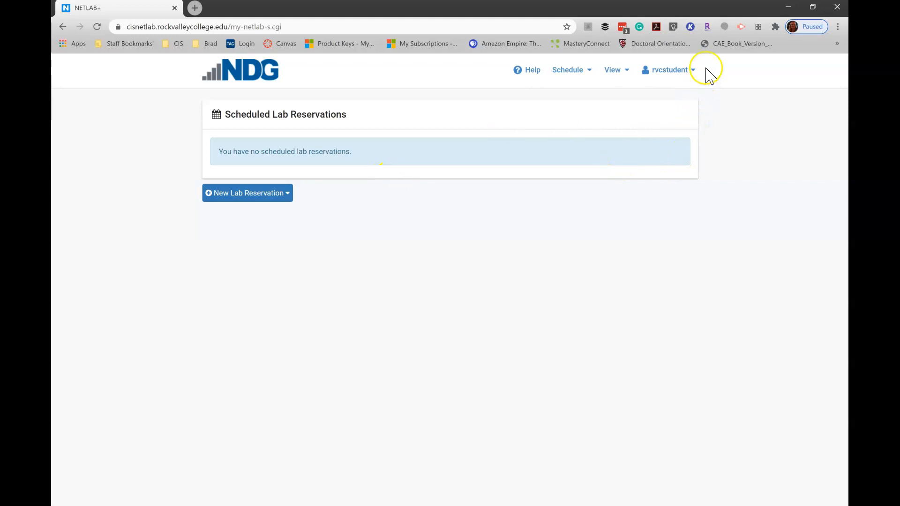
# Open the account settings, view the date and time preferences form, and cancel out of it.
pyautogui.click(663, 71)
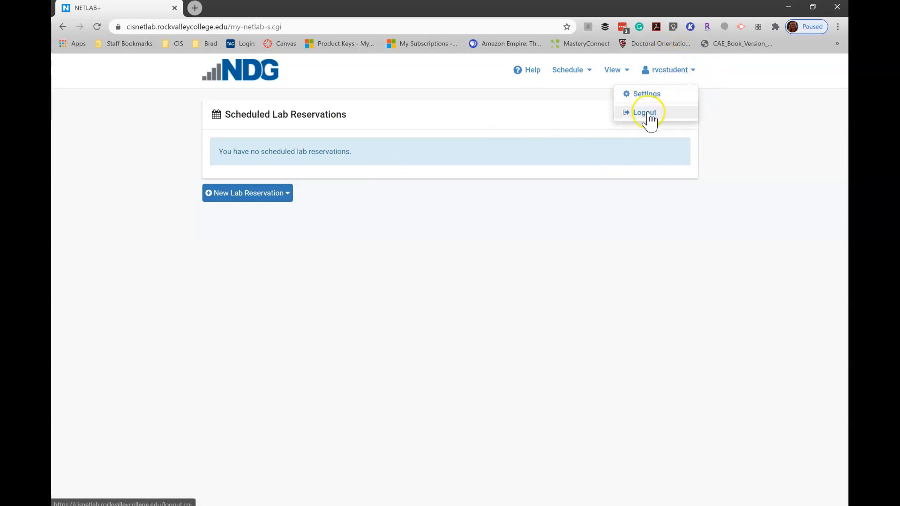
pyautogui.click(650, 95)
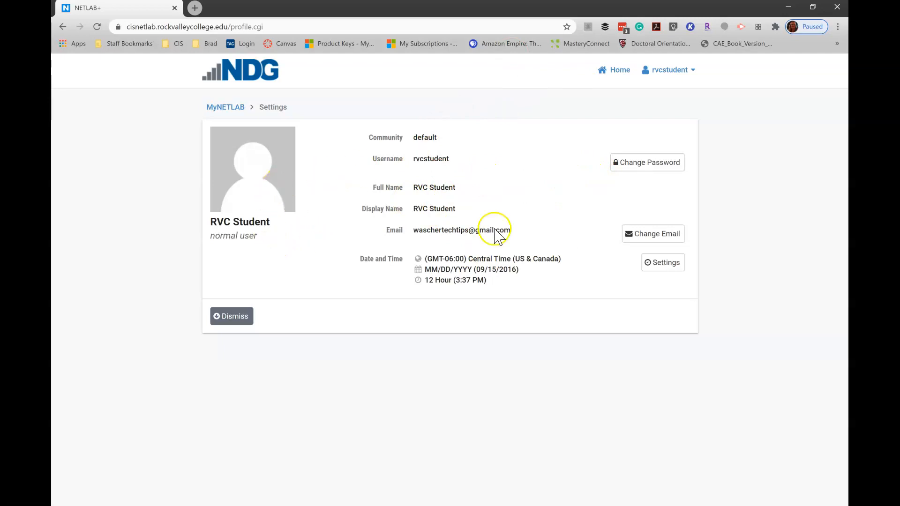
pyautogui.click(662, 262)
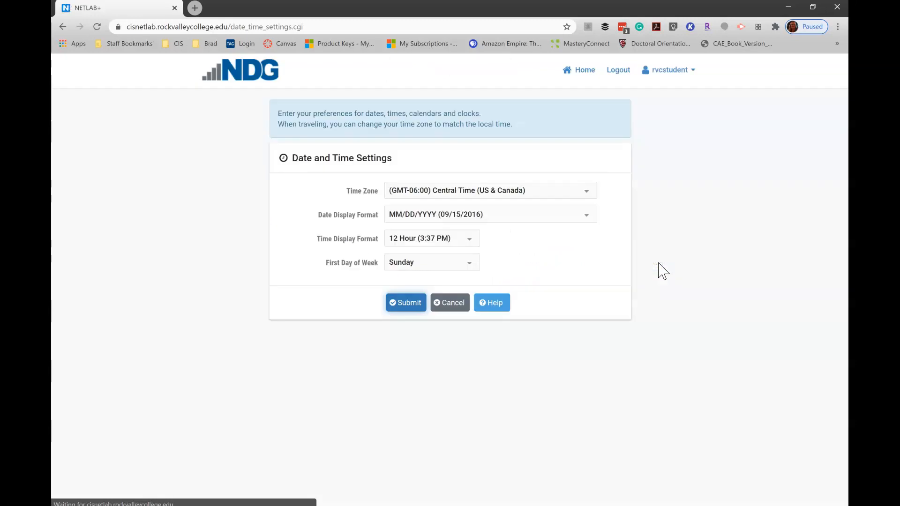
pyautogui.click(452, 304)
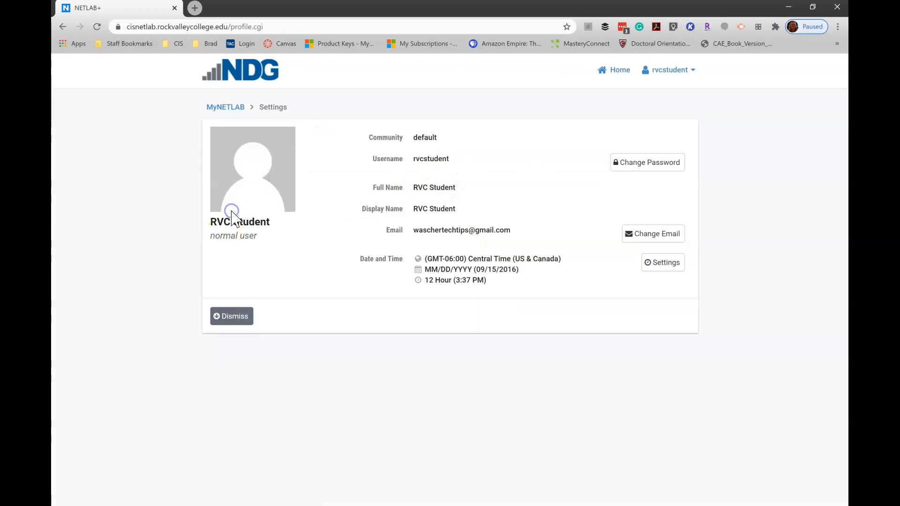
# View the change password form, cancel it, and revisit the account settings before dismissing them.
pyautogui.click(625, 161)
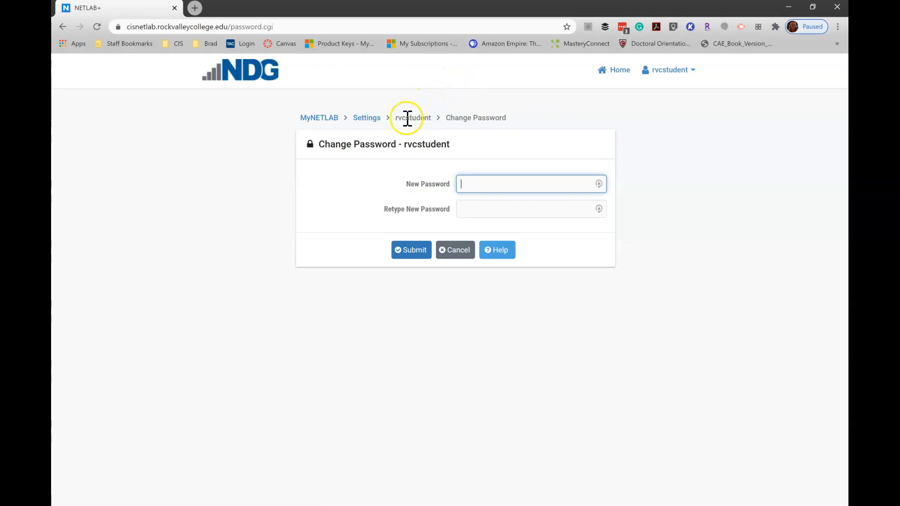
pyautogui.click(453, 251)
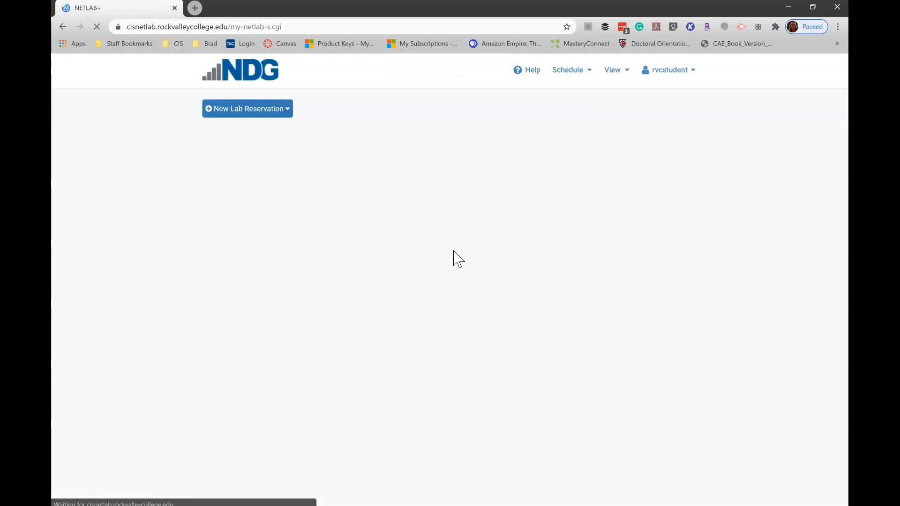
pyautogui.click(666, 75)
pyautogui.click(653, 95)
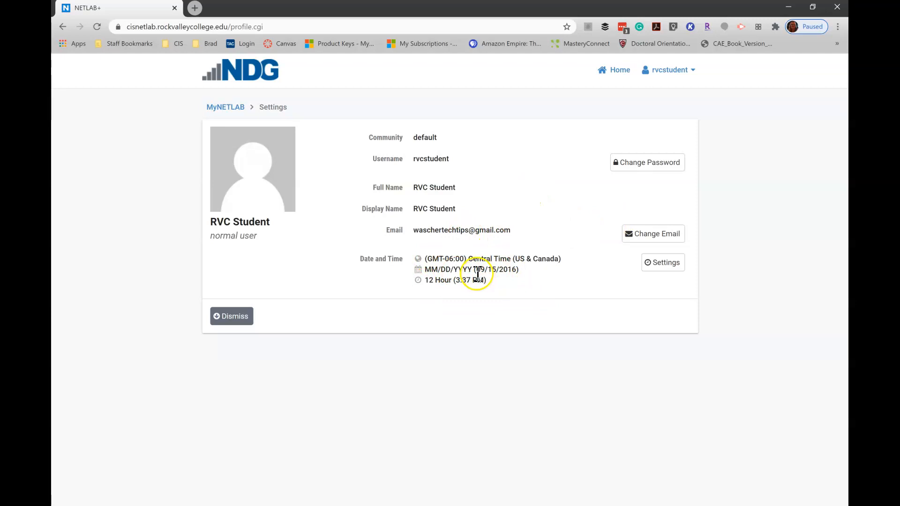
pyautogui.click(233, 317)
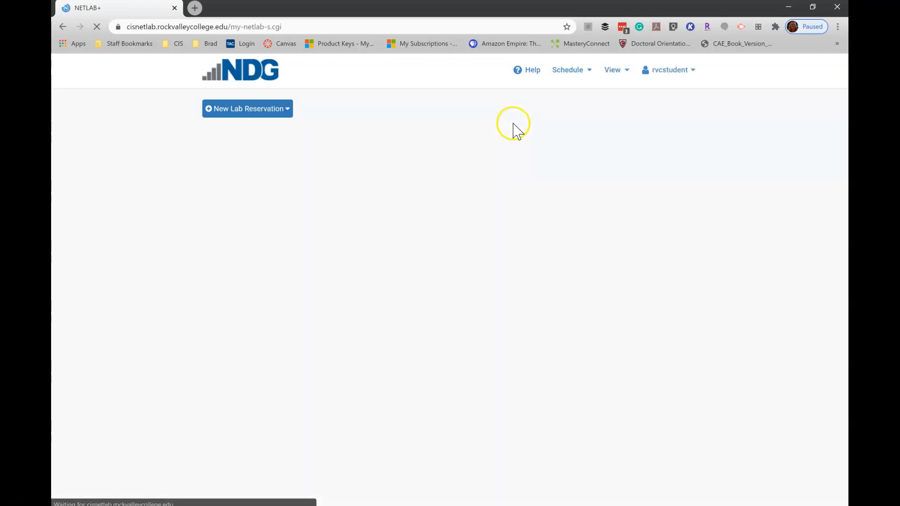
pyautogui.click(629, 73)
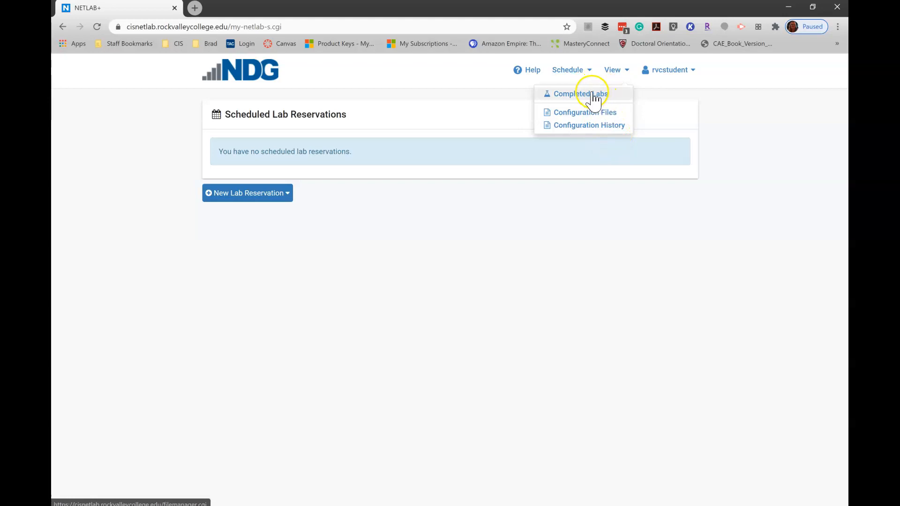
pyautogui.click(580, 73)
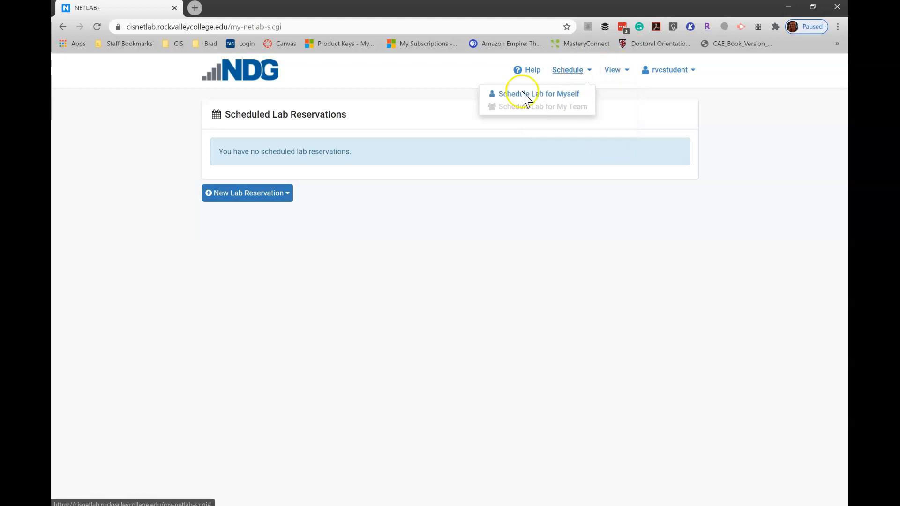
pyautogui.click(383, 198)
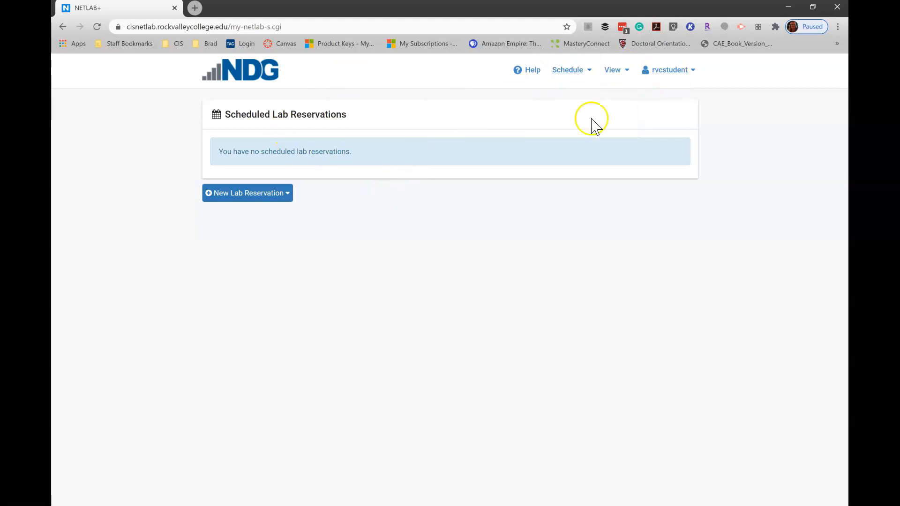
# Start a new lab reservation for yourself and select 7.2.7 Lab - View Network Device MAC Addresses.
pyautogui.click(257, 194)
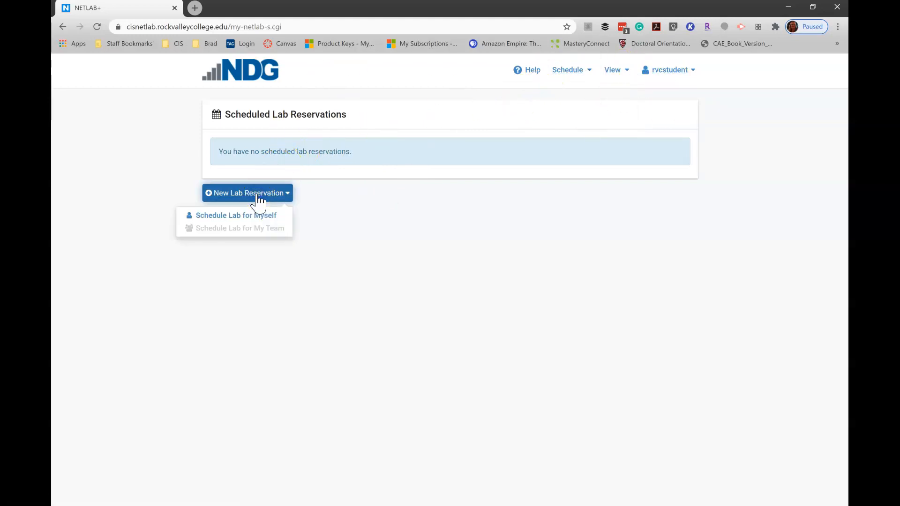
pyautogui.click(247, 217)
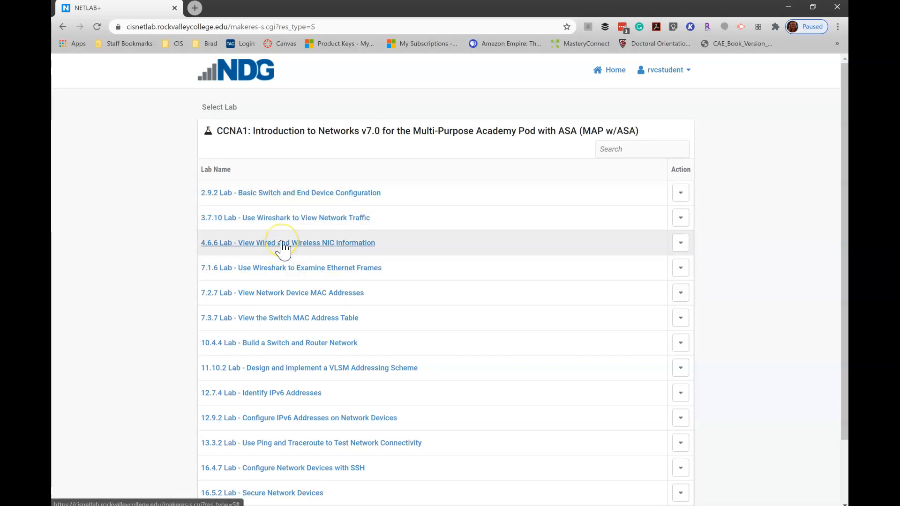
pyautogui.click(270, 268)
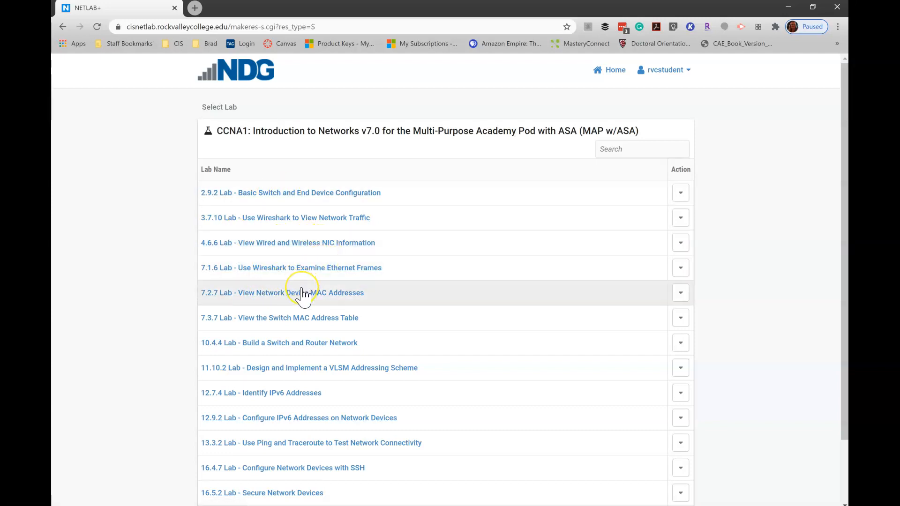
pyautogui.click(271, 294)
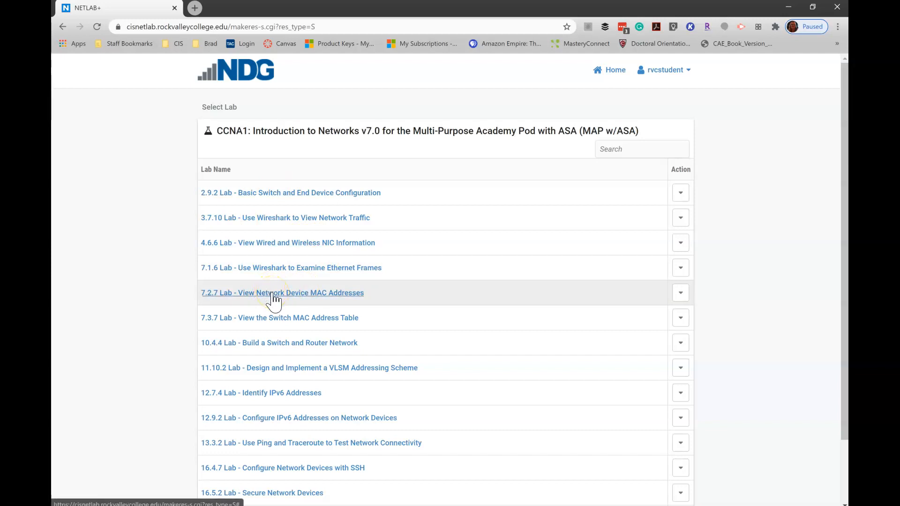
pyautogui.click(268, 291)
pyautogui.click(296, 295)
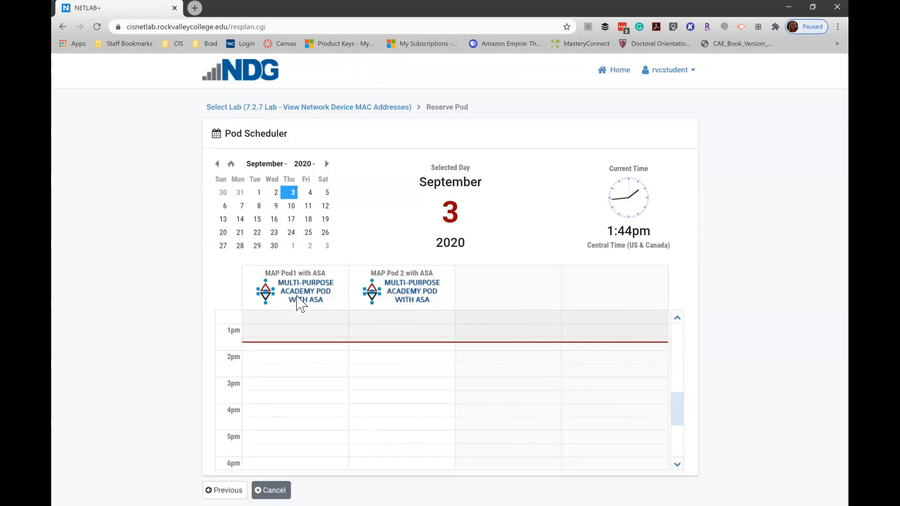
# Book MAP Pod1 with ASA for September 3, 2020 from 1:44 PM and set the reservation's end time to 3:30 PM.
pyautogui.click(280, 346)
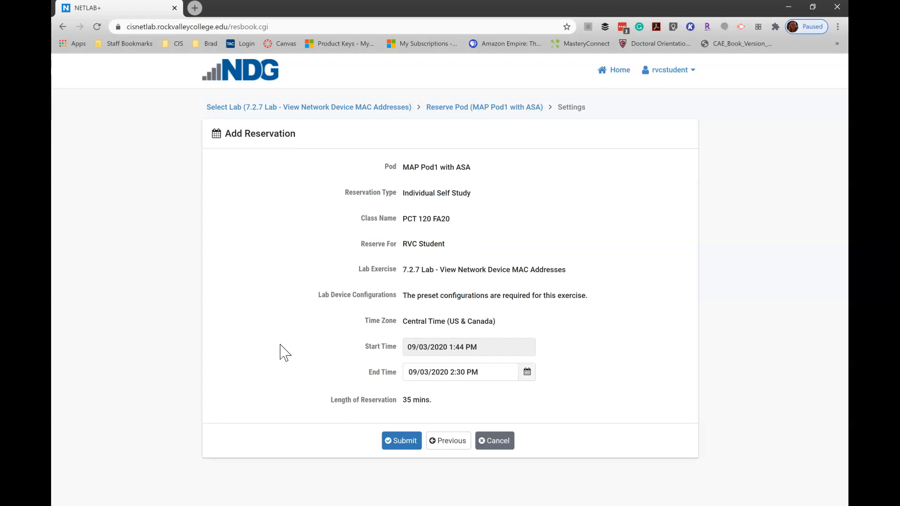
pyautogui.click(425, 344)
pyautogui.click(527, 372)
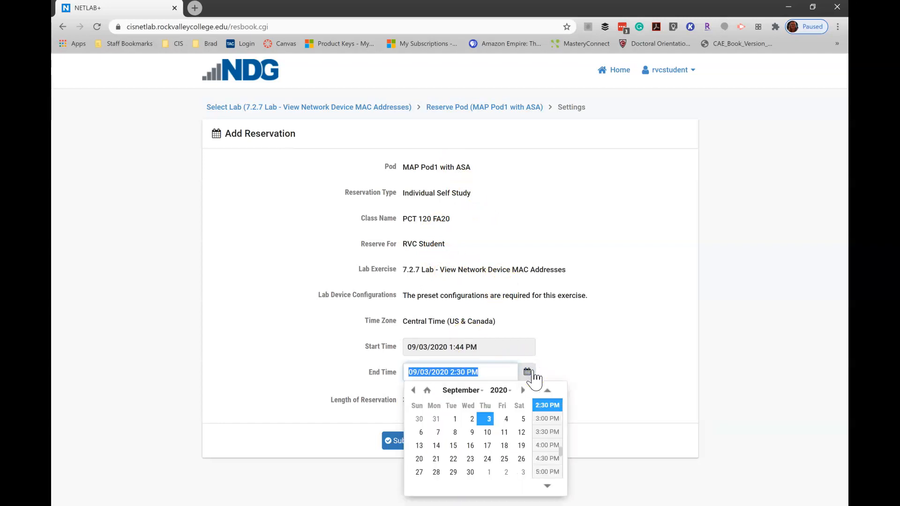
pyautogui.click(546, 436)
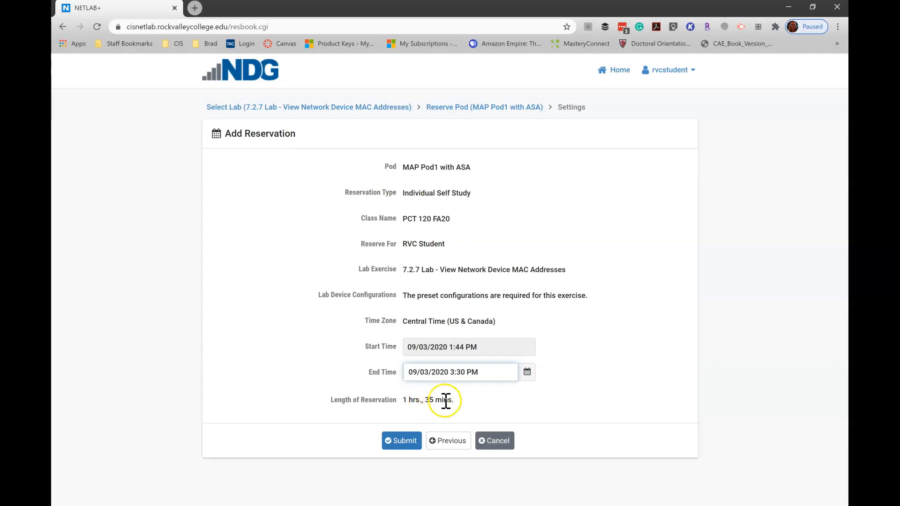
# Submit the pod reservation, acknowledge its scheduling, and enter the reserved 7.2.7 lab.
pyautogui.click(405, 442)
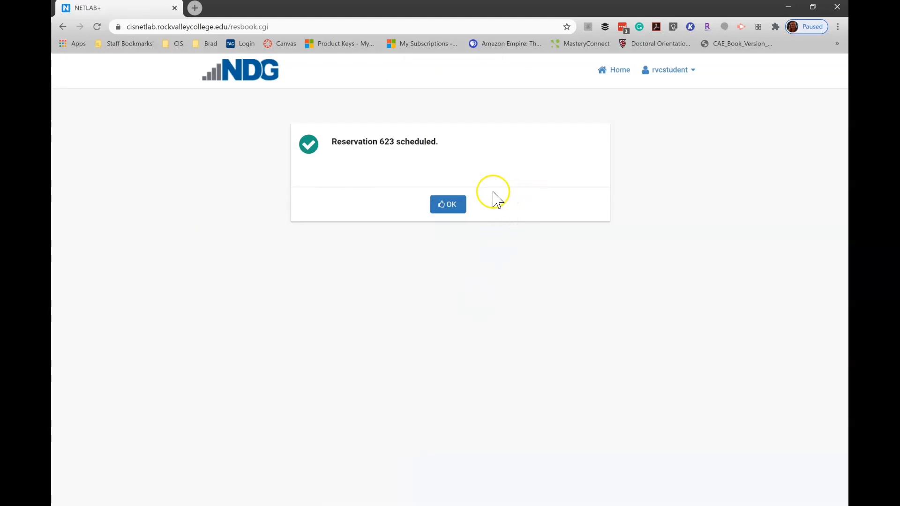
pyautogui.click(457, 205)
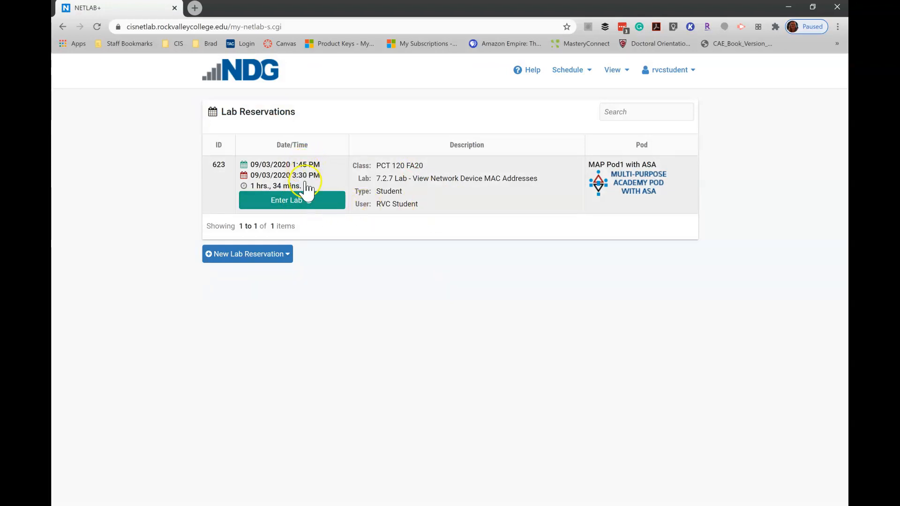
pyautogui.click(302, 202)
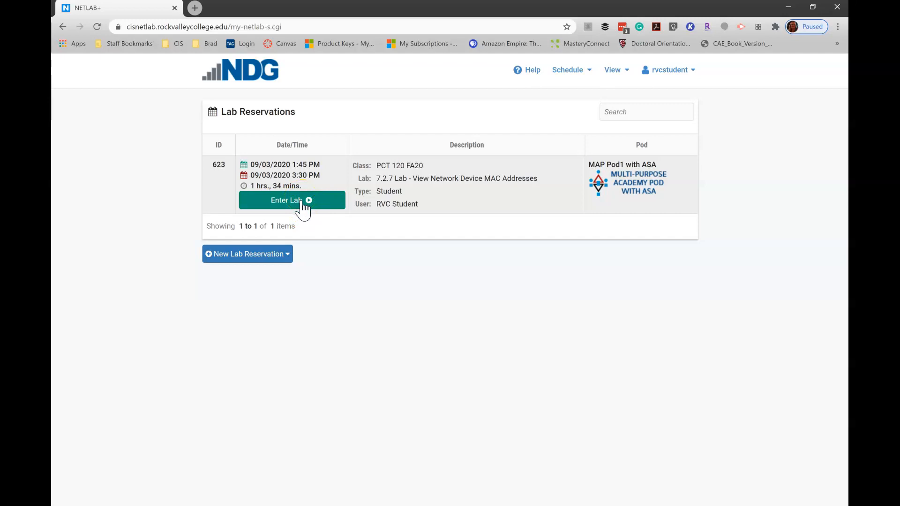
pyautogui.click(302, 202)
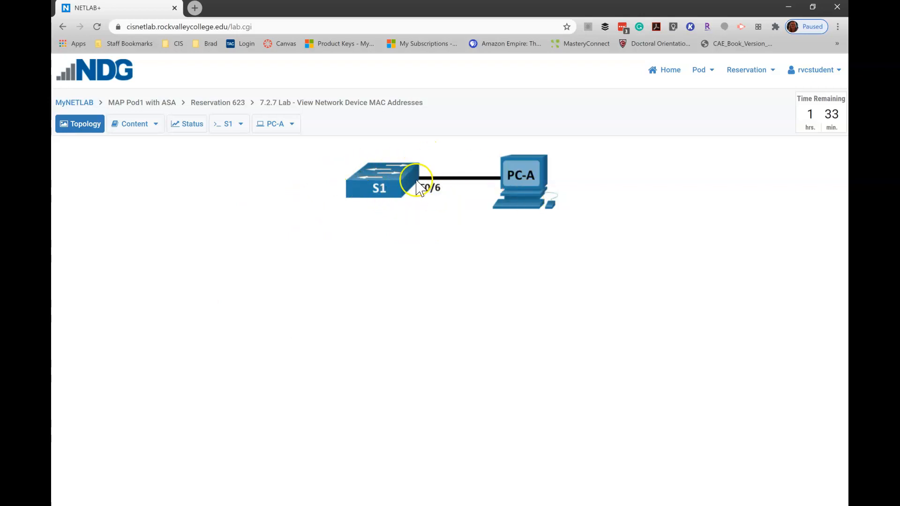
# Examine the actions offered for the whole pod and for the current reservation without running any of them.
pyautogui.click(702, 70)
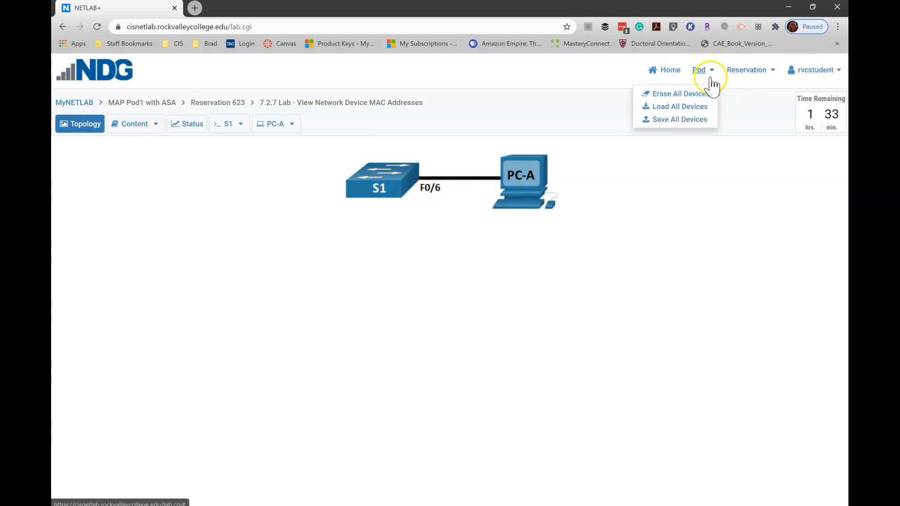
pyautogui.click(691, 109)
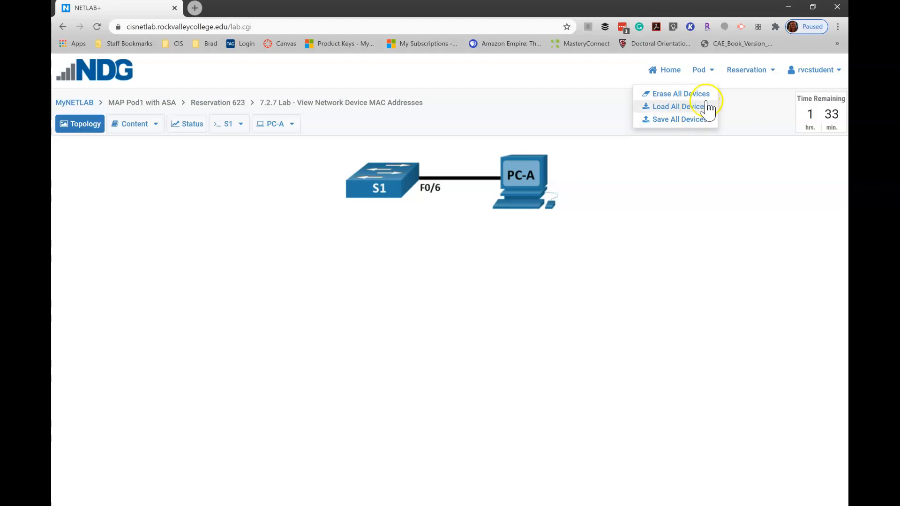
pyautogui.click(748, 98)
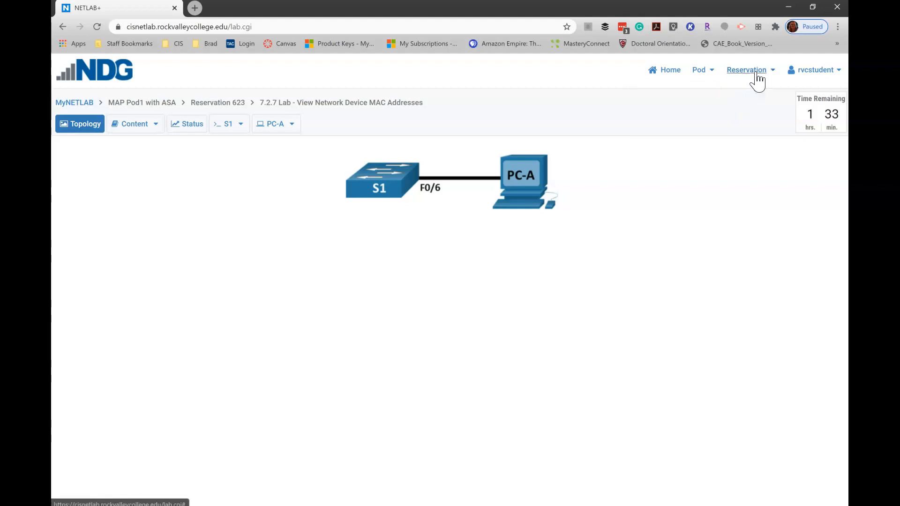
pyautogui.click(755, 72)
pyautogui.click(746, 93)
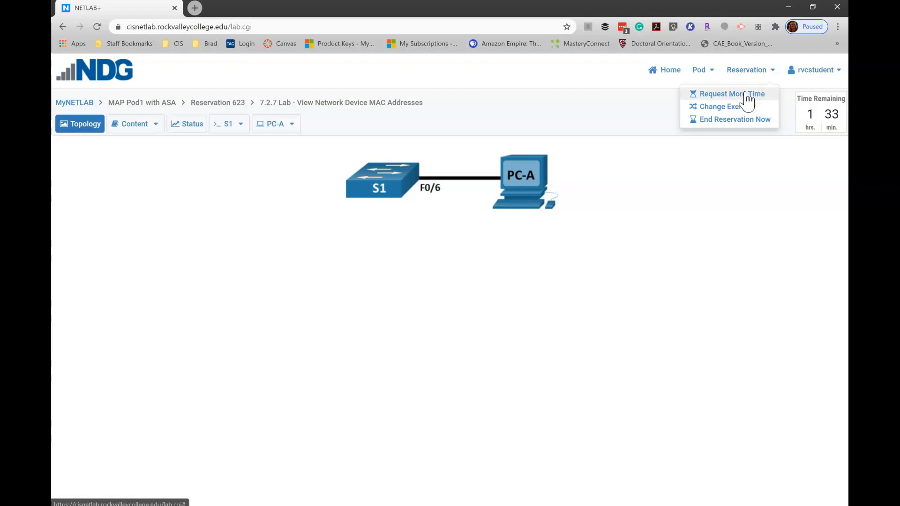
pyautogui.click(746, 107)
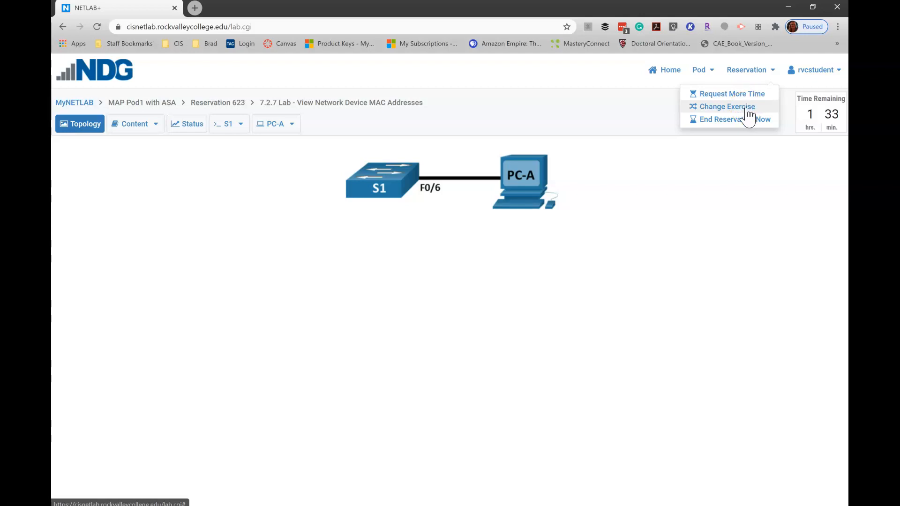
pyautogui.click(748, 123)
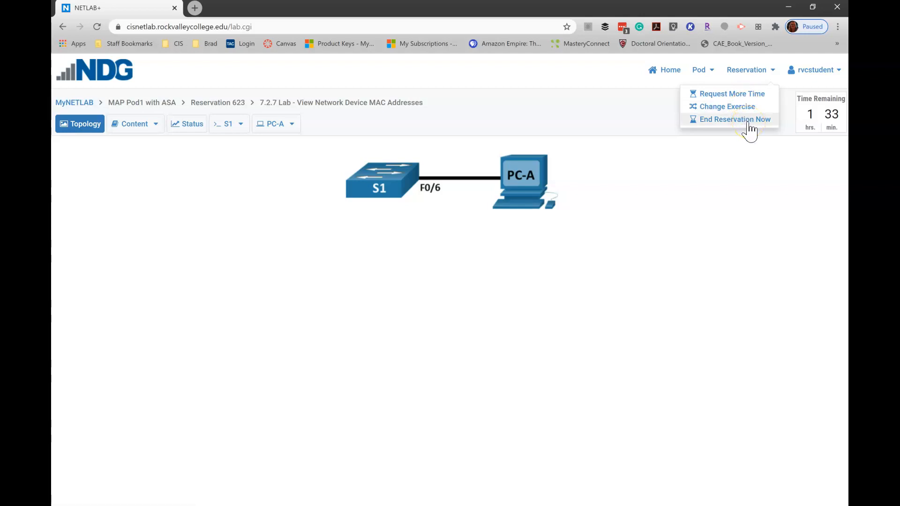
pyautogui.click(742, 125)
pyautogui.click(614, 125)
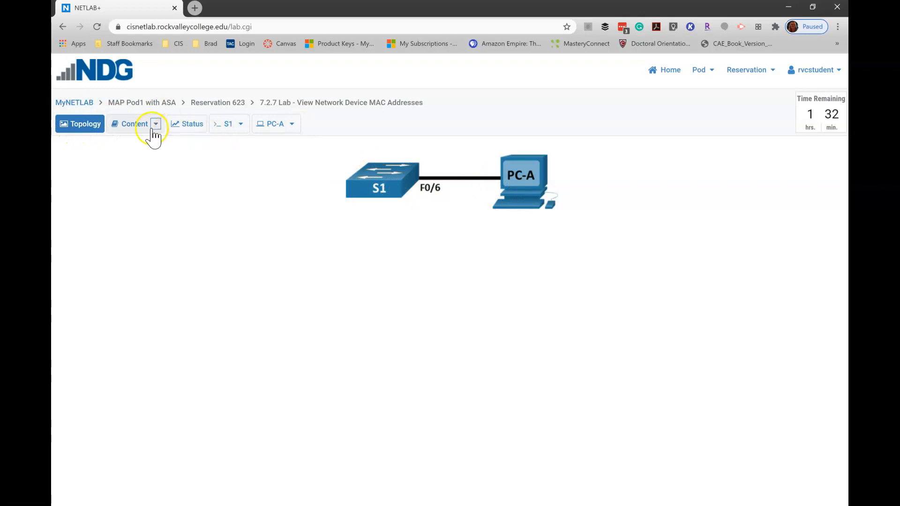
# Show the lab's content document and save it as a PDF in the Downloads folder.
pyautogui.click(135, 126)
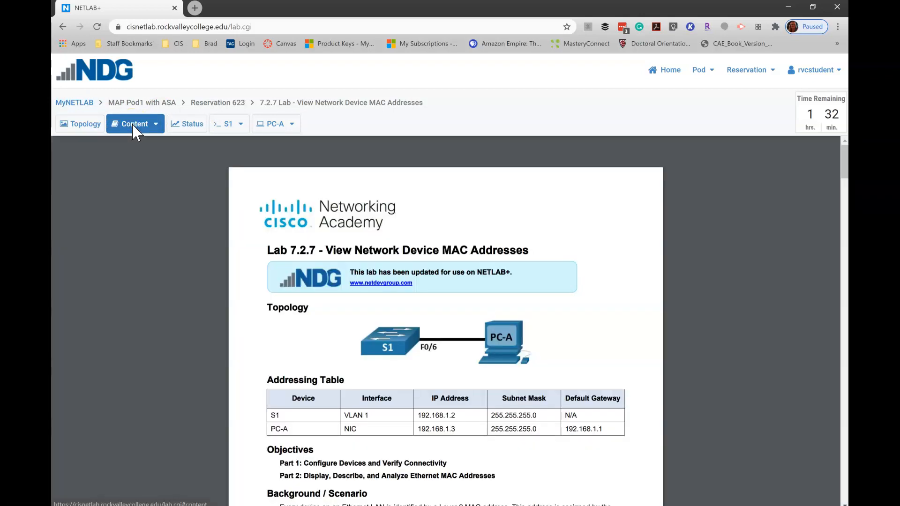
pyautogui.click(790, 152)
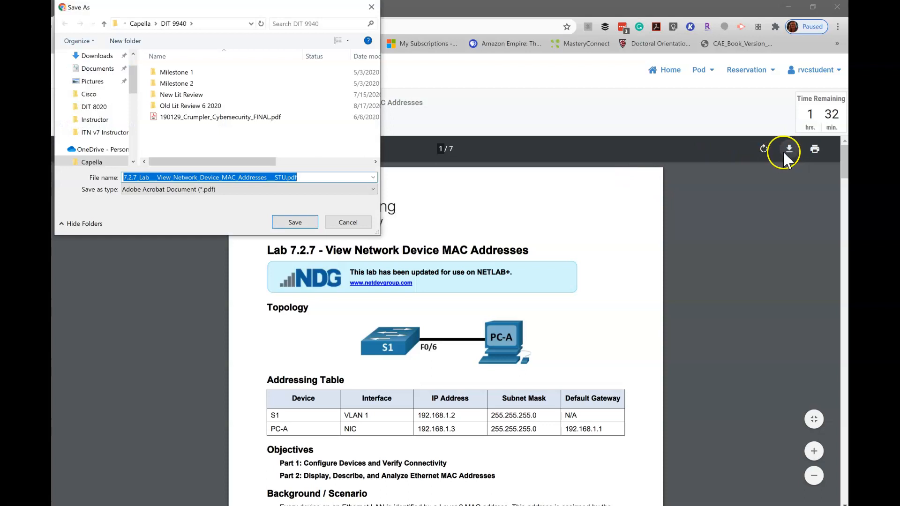
pyautogui.click(100, 59)
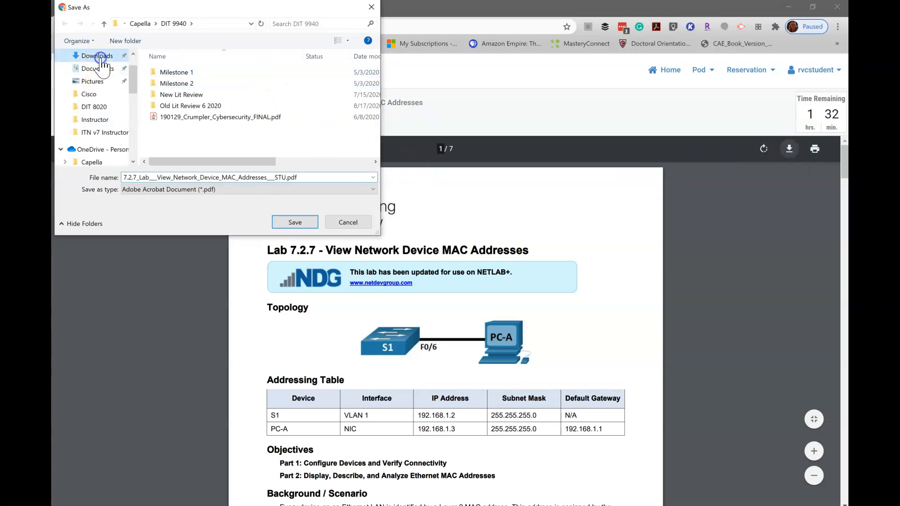
pyautogui.click(295, 222)
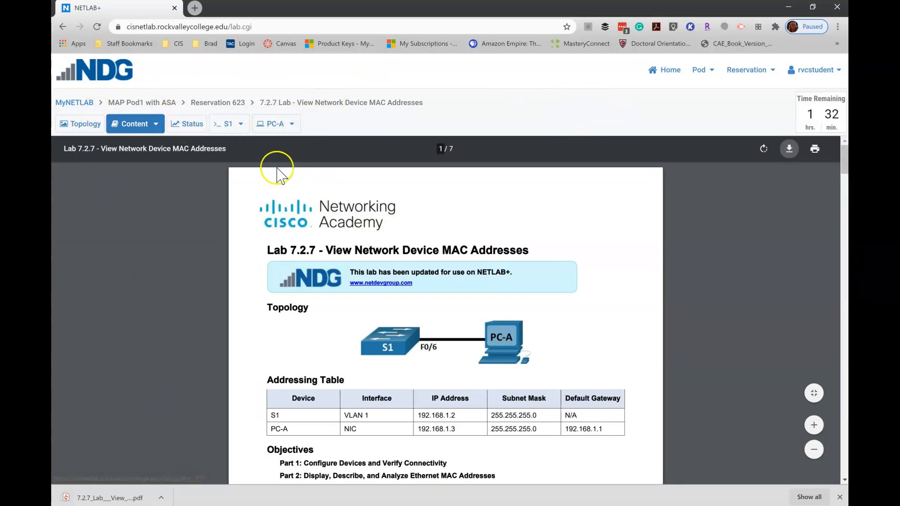
# Check the status of the lab devices and view the actions available for switch S1.
pyautogui.click(183, 119)
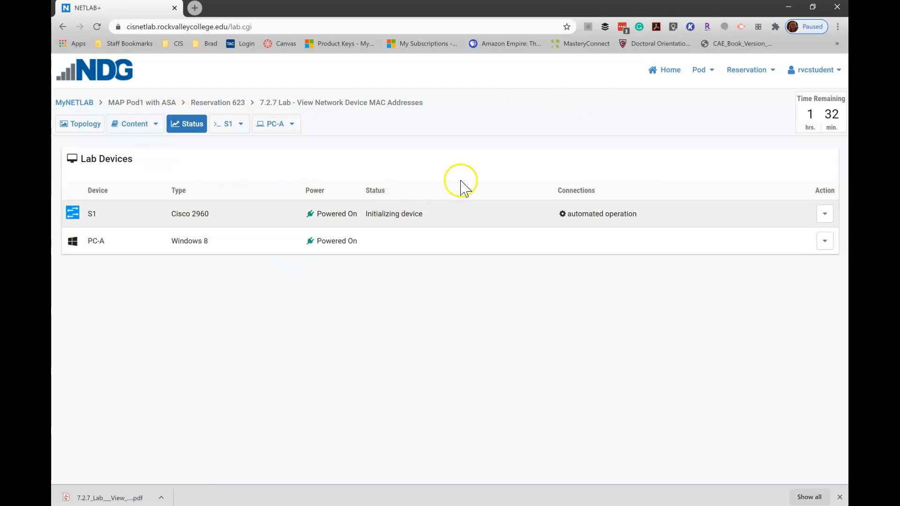
pyautogui.click(824, 215)
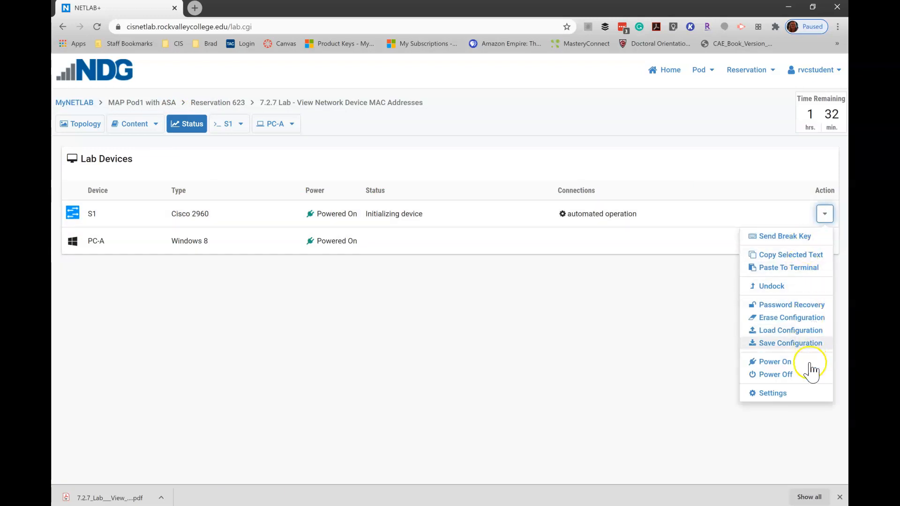
pyautogui.click(781, 159)
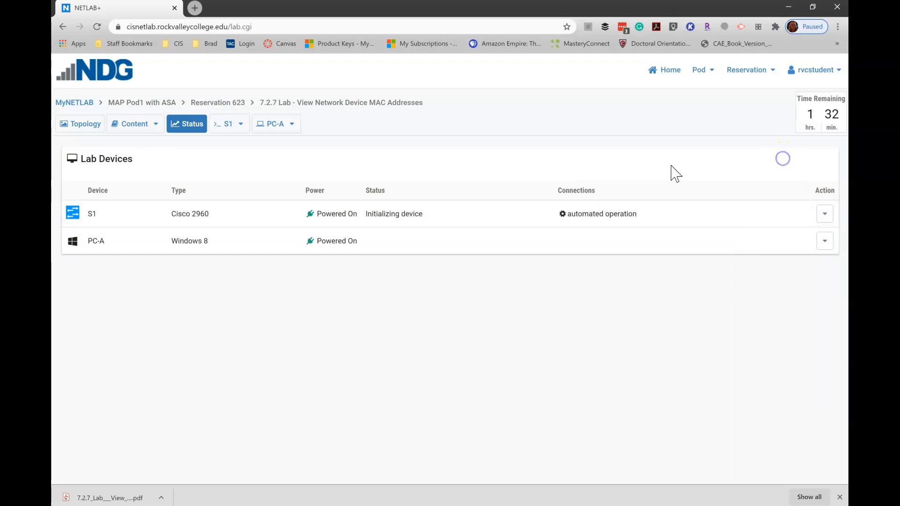
# Open the S1 console and try to send keyboard input to its terminal.
pyautogui.click(229, 124)
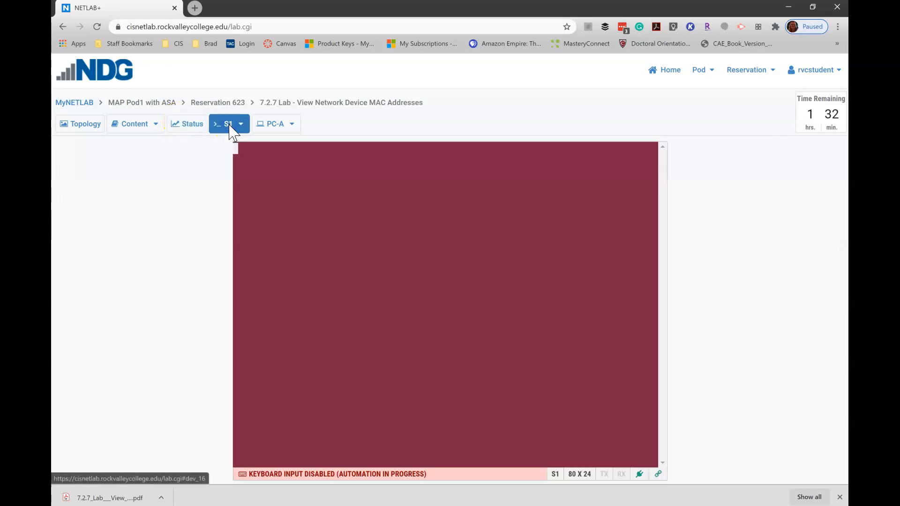
pyautogui.click(377, 291)
pyautogui.press('Return')
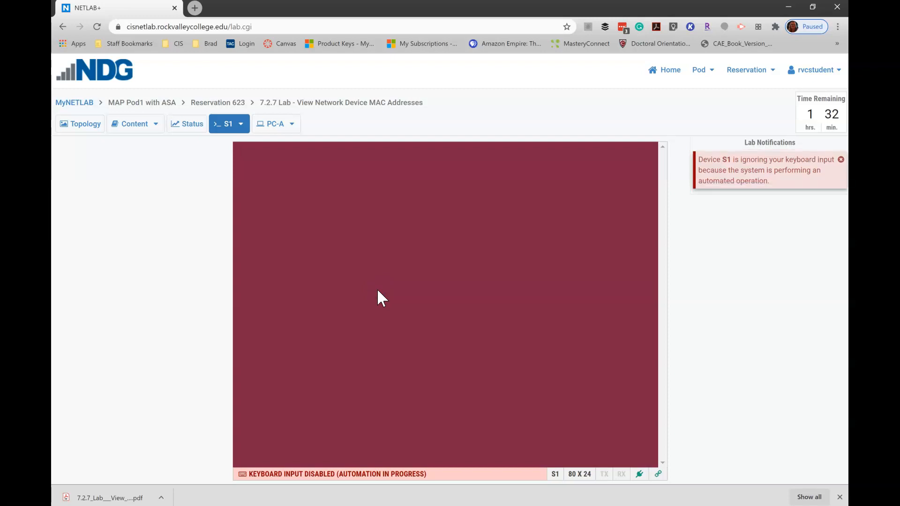
pyautogui.click(447, 240)
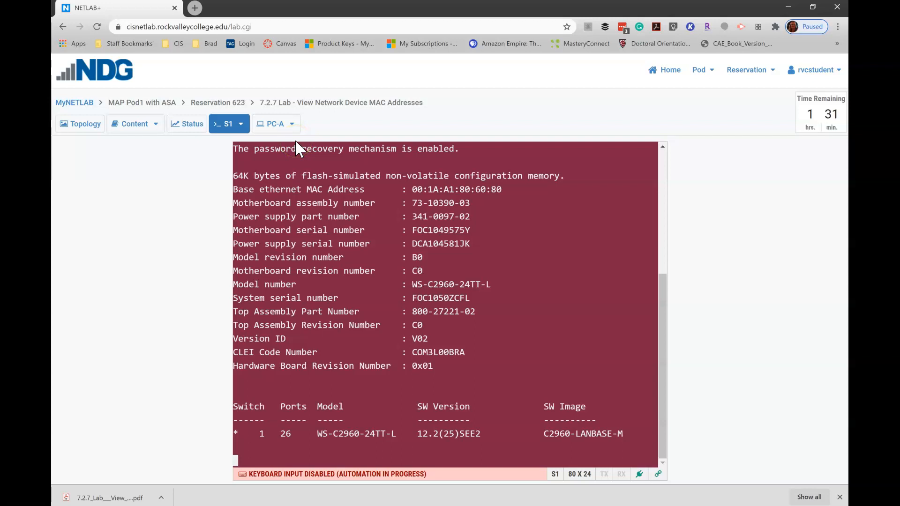
# Open the PC-A desktop and arrange the lab window side by side with the downloaded 7.2.7 lab PDF.
pyautogui.click(269, 125)
pyautogui.click(458, 248)
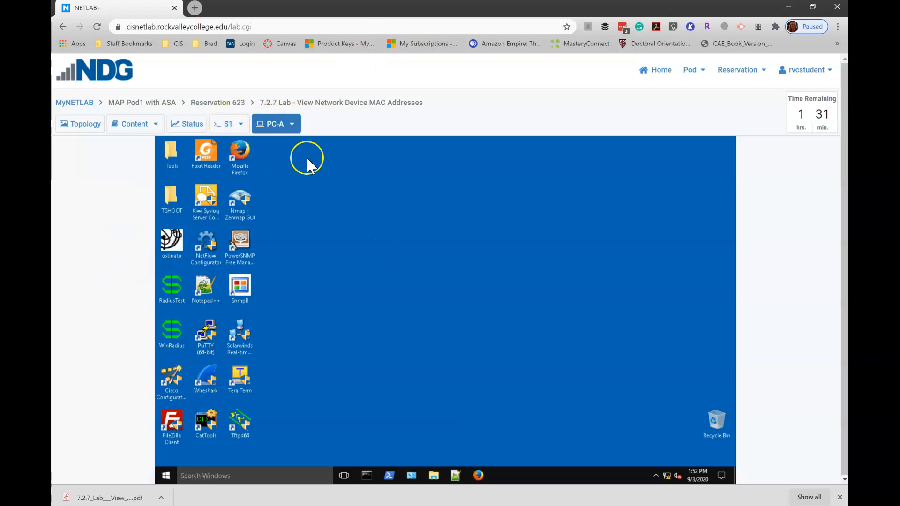
pyautogui.click(457, 13)
pyautogui.moveTo(456, 13); pyautogui.dragTo(53, 89)
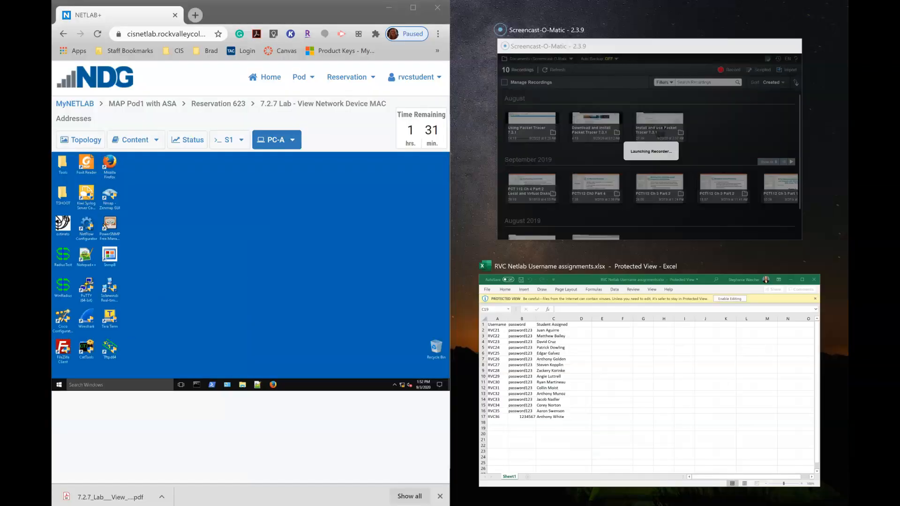
pyautogui.click(106, 498)
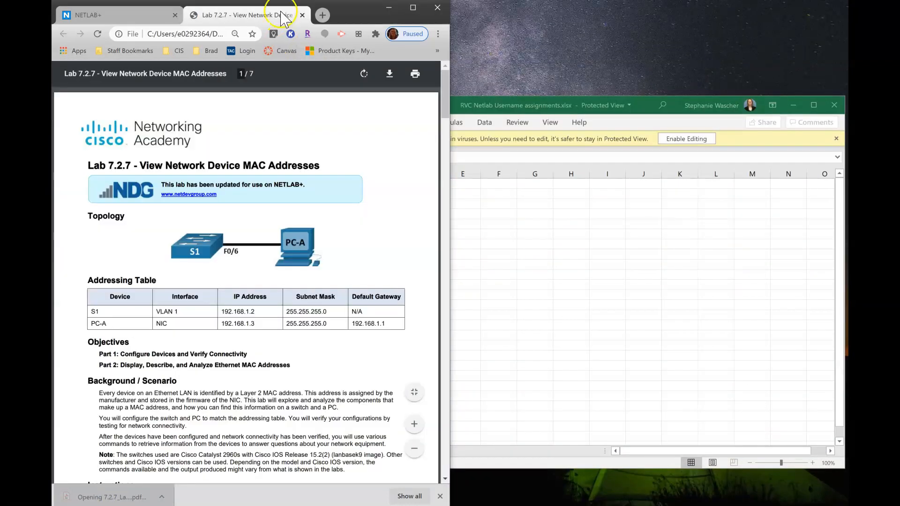
pyautogui.moveTo(283, 19); pyautogui.dragTo(846, 89)
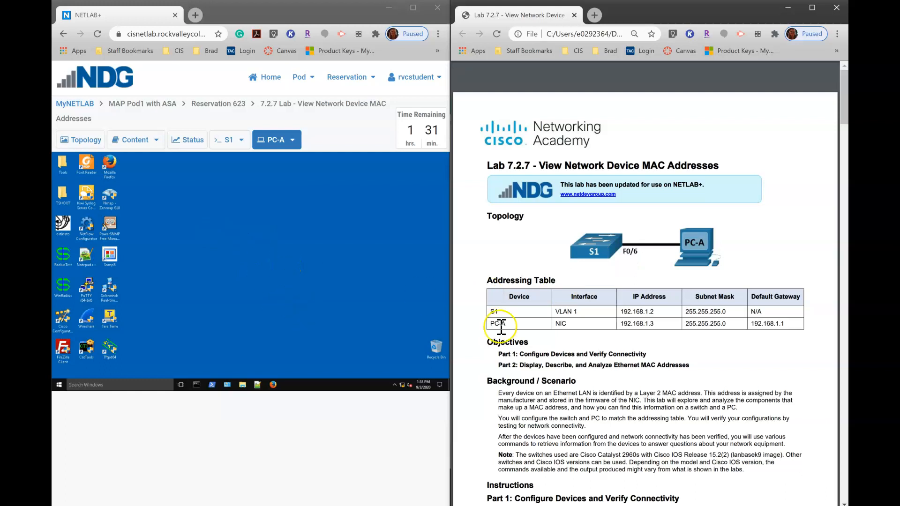
# Read the lab PDF from the addressing table through Part 1, Steps 1 and 2 on configuring the PC and switch.
pyautogui.scroll(-1, 542, 353)
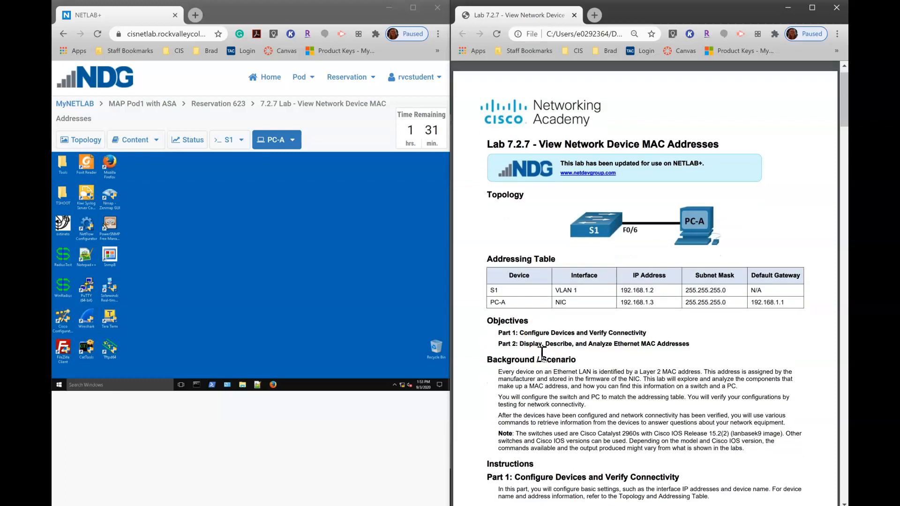
pyautogui.click(512, 291)
pyautogui.scroll(-3, 585, 409)
pyautogui.scroll(-5, 650, 281)
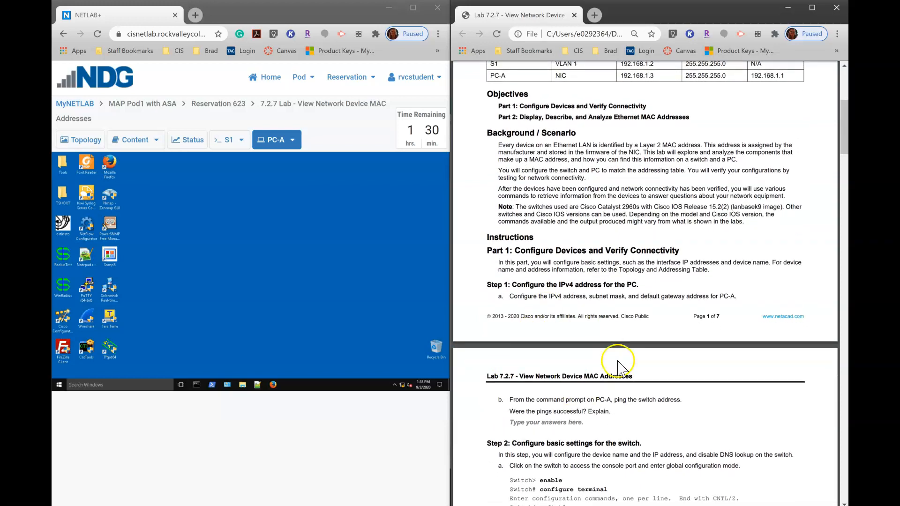
pyautogui.scroll(-5, 618, 365)
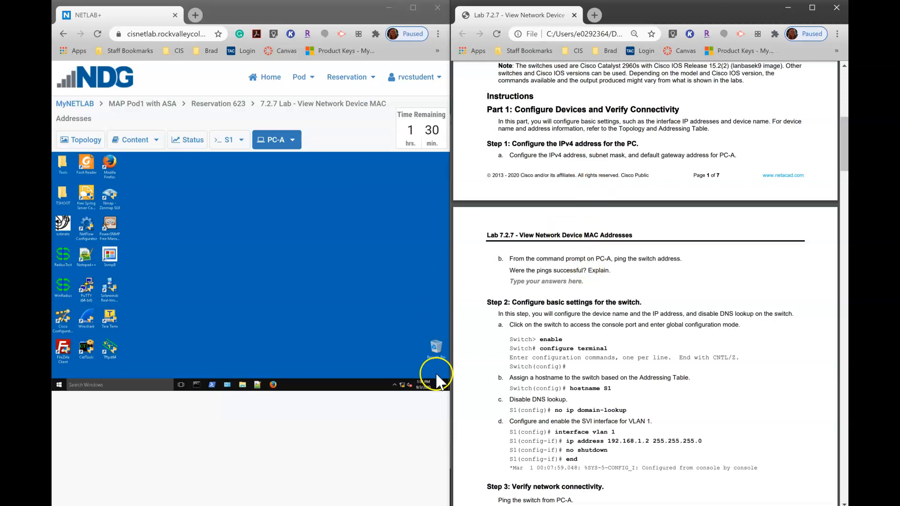
# Open PC-A's Network & Internet settings and bring up the list of network adapters through the adapter options.
pyautogui.click(390, 350)
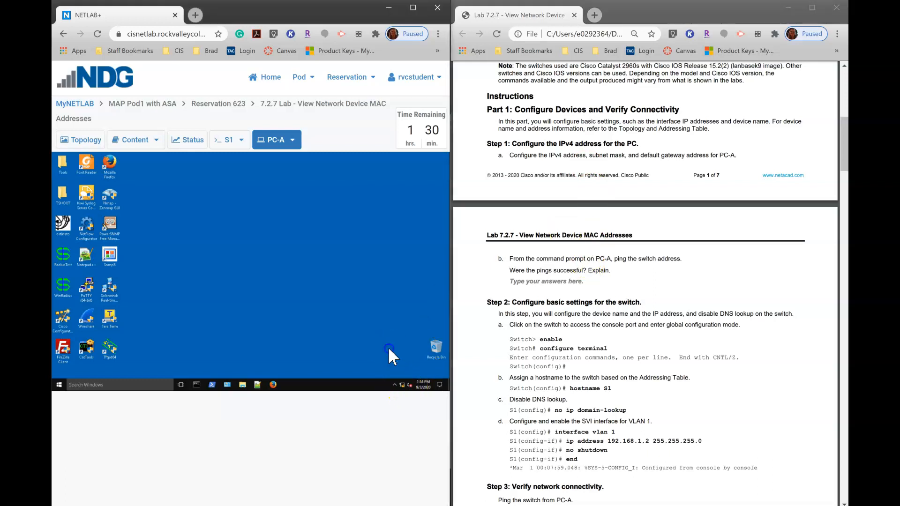
pyautogui.click(403, 386)
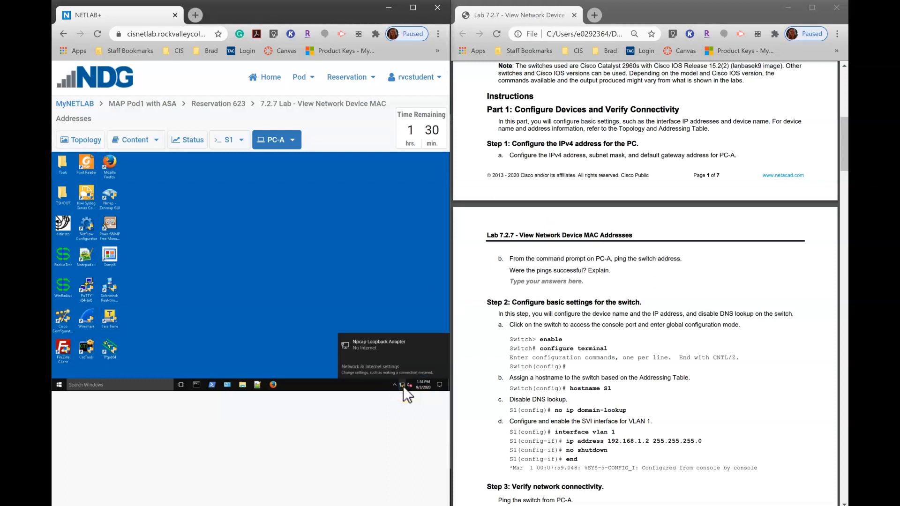
pyautogui.click(380, 366)
pyautogui.click(379, 366)
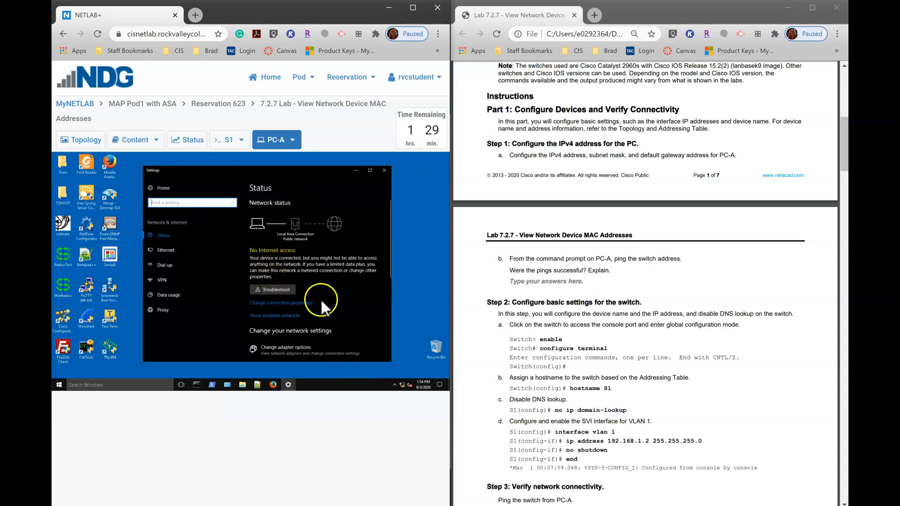
pyautogui.click(284, 349)
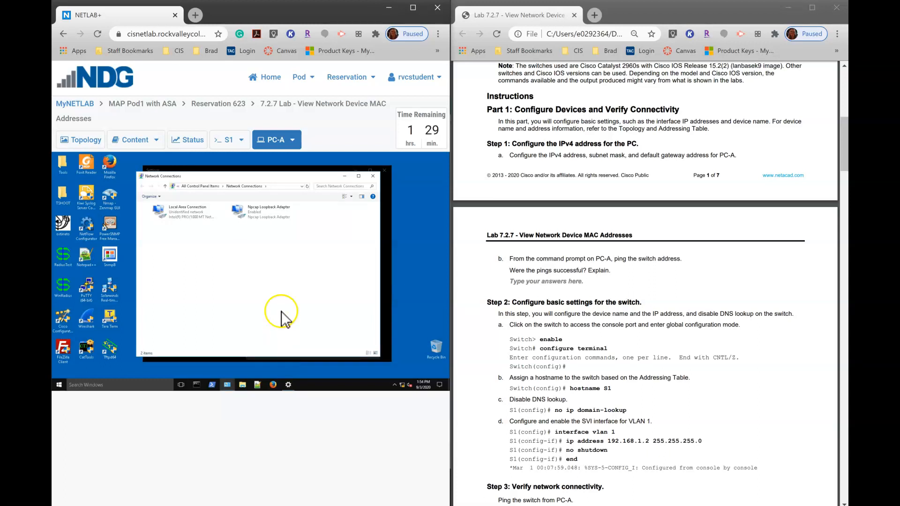
# Open the Internet Protocol Version 4 (TCP/IPv4) properties of PC-A's Local Area Connection.
pyautogui.click(185, 213)
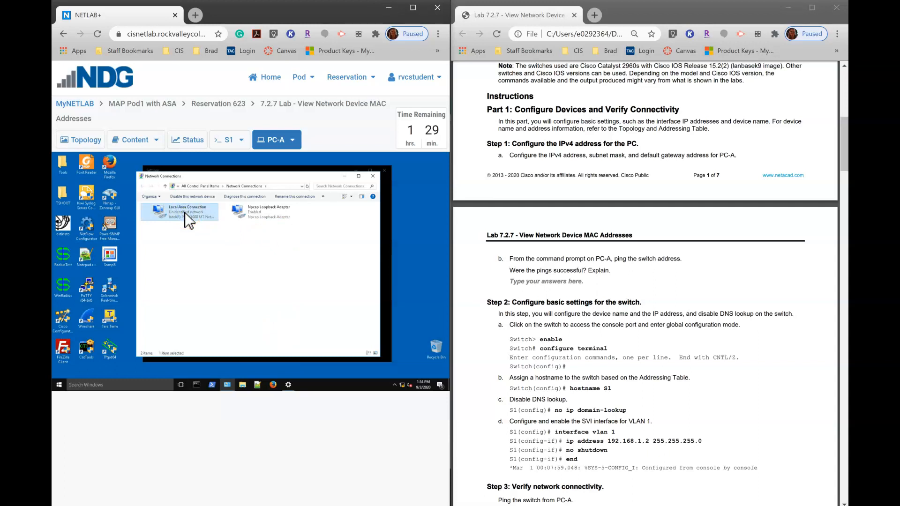
pyautogui.rightClick(185, 212)
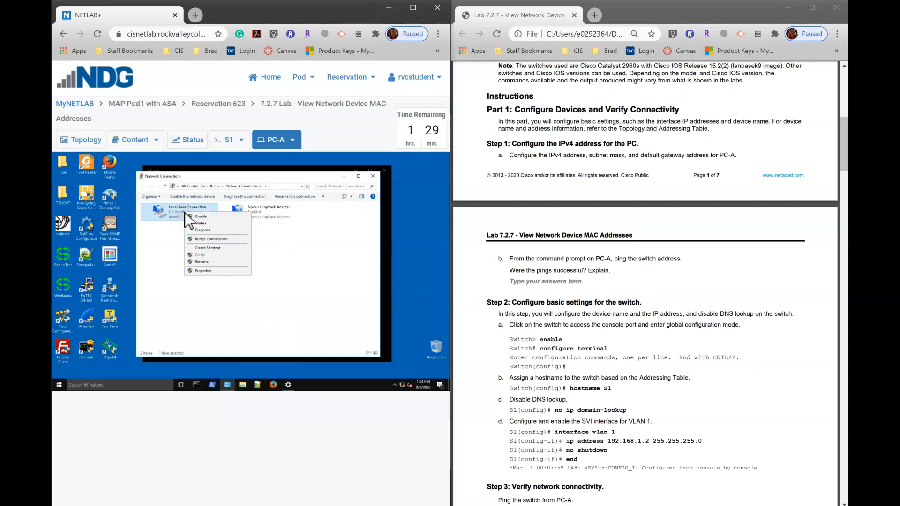
pyautogui.click(213, 271)
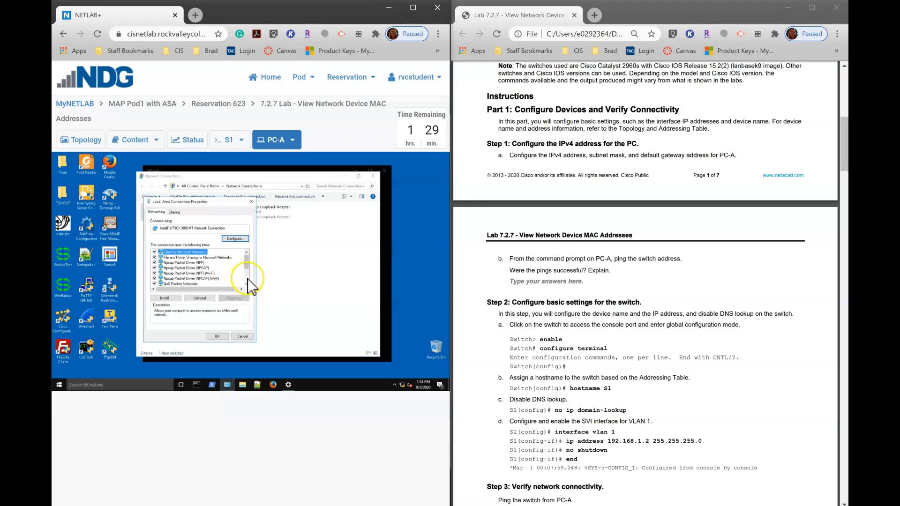
pyautogui.click(248, 278)
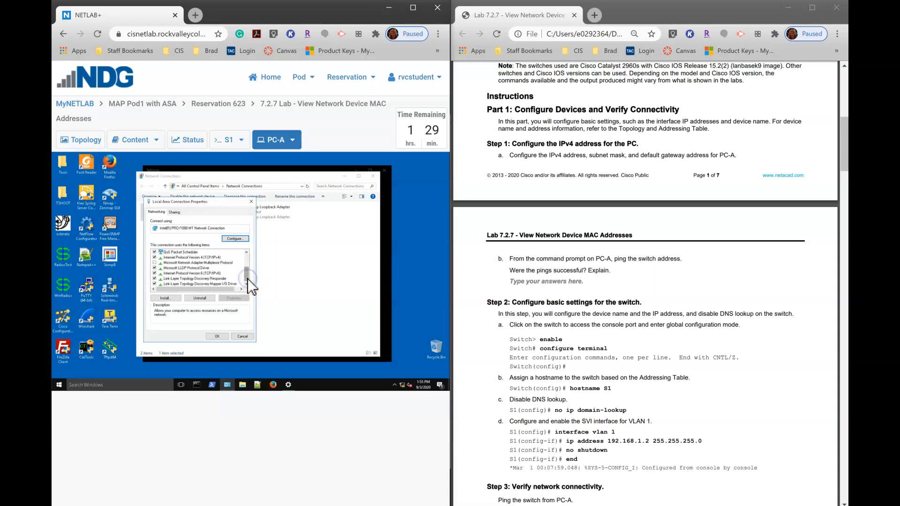
pyautogui.doubleClick(190, 257)
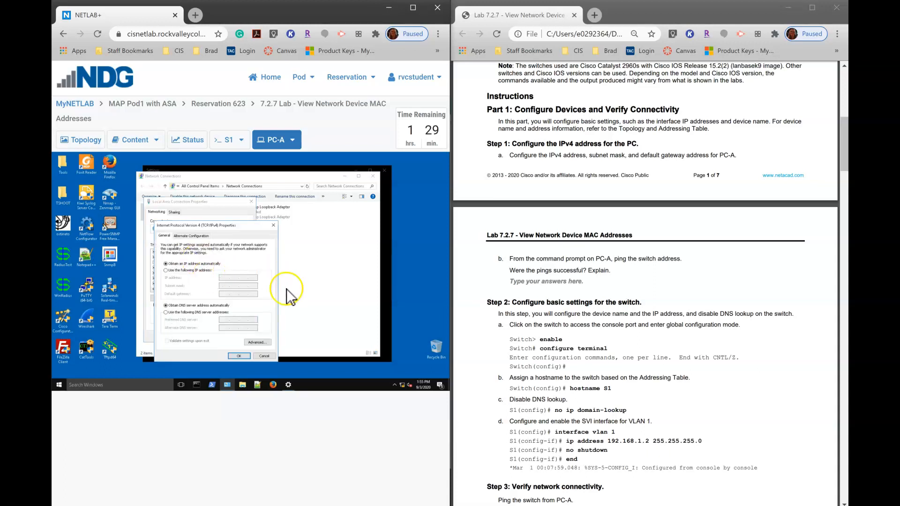
# Assign PC-A the static IP address 192.168.1.3, mask 255.255.255.0 and gateway 192.168.1.1, then apply and close all the network settings windows.
pyautogui.click(187, 270)
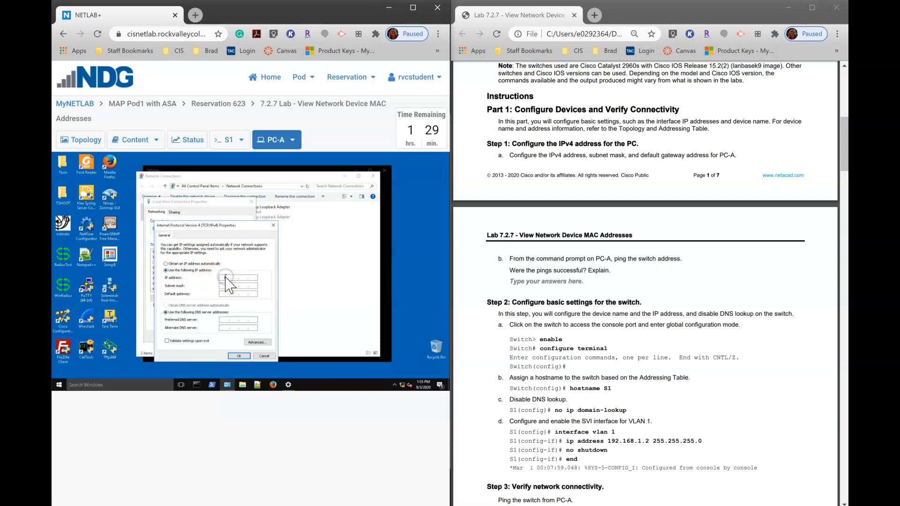
pyautogui.scroll(6, 645, 281)
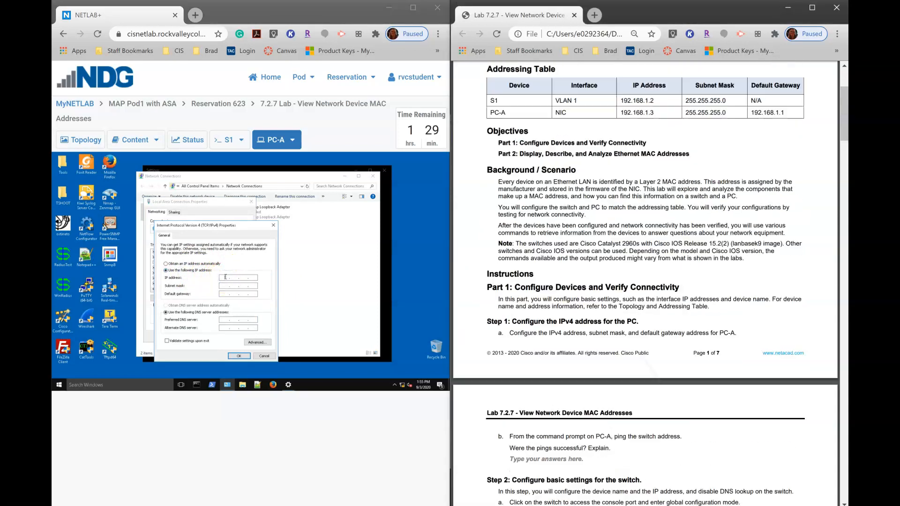
pyautogui.click(225, 278)
pyautogui.write('192 . 168 . 1 . 3')
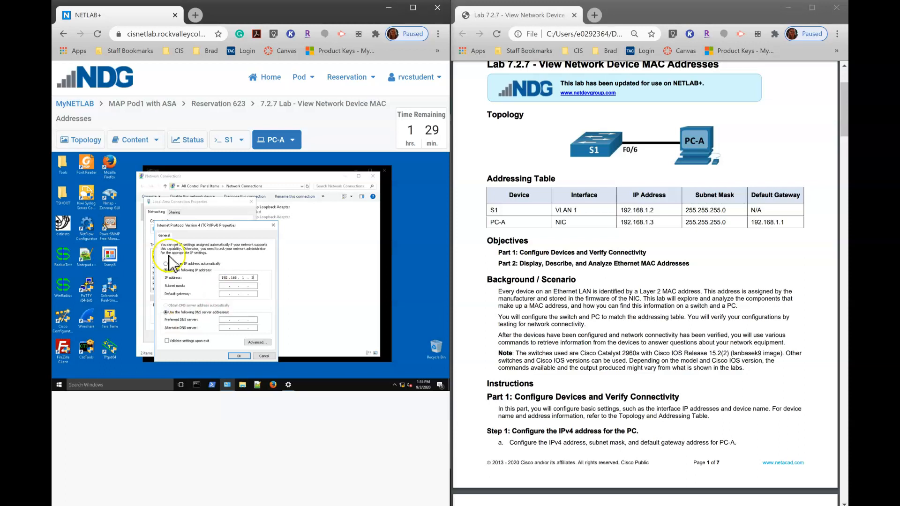
pyautogui.click(243, 287)
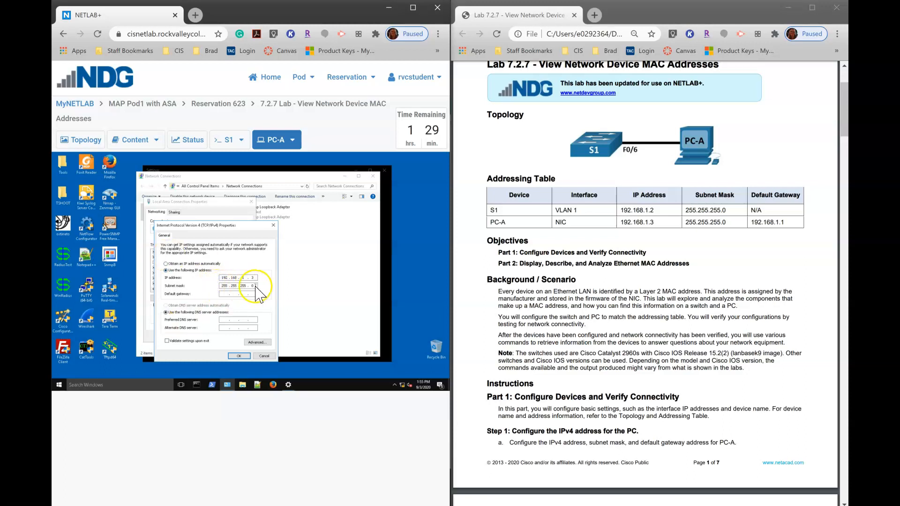
pyautogui.click(222, 294)
pyautogui.write('192 . 168 . 1 . 1')
pyautogui.click(234, 357)
pyautogui.click(216, 335)
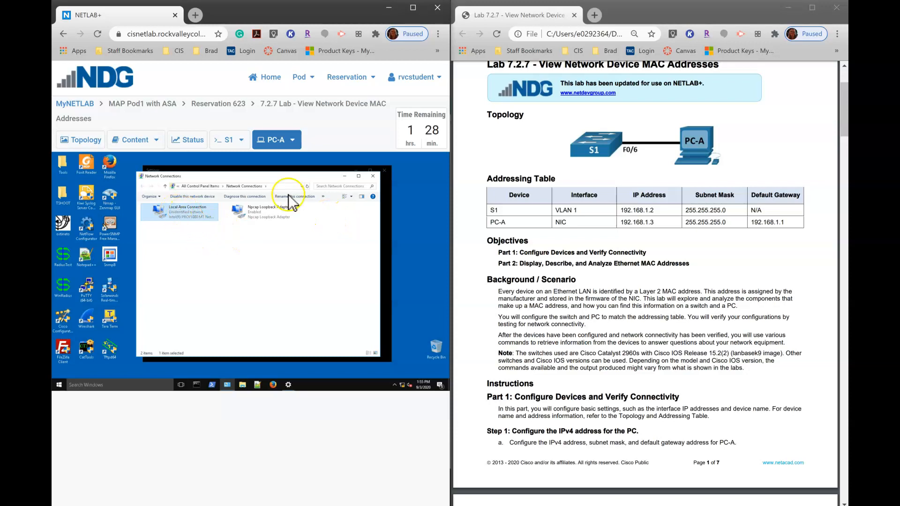
pyautogui.click(373, 175)
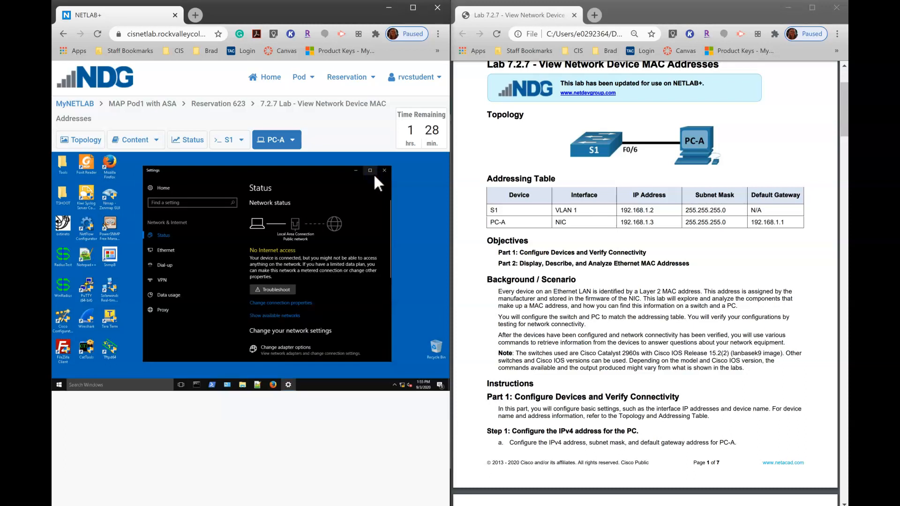
pyautogui.click(385, 170)
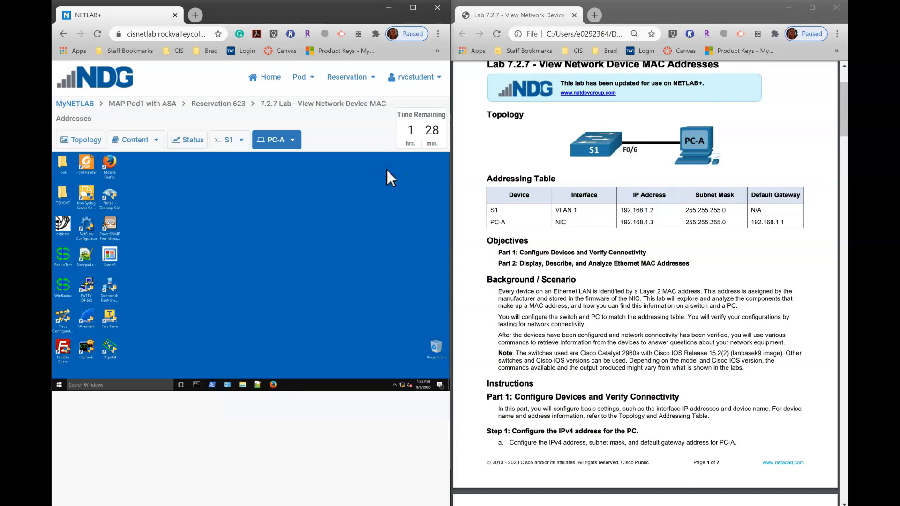
# Ping the switch address 192.168.1.2 from PC-A's command prompt, as asked in Part 1, Step 1b of the lab.
pyautogui.click(468, 308)
pyautogui.scroll(-4, 467, 308)
pyautogui.scroll(-3, 467, 307)
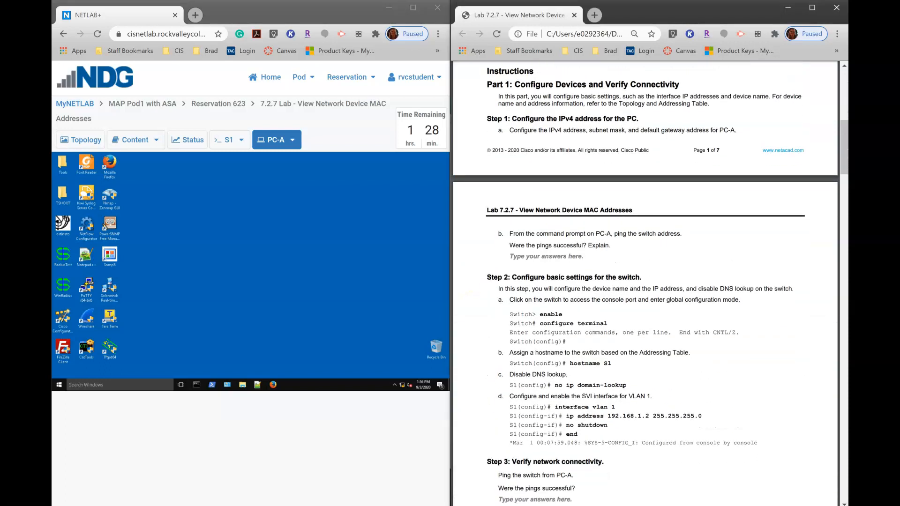
pyautogui.scroll(-2, 644, 281)
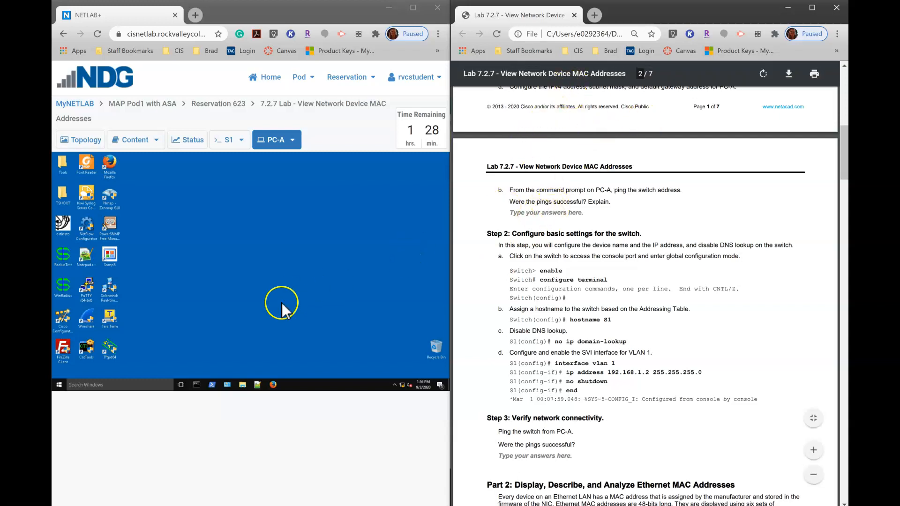
pyautogui.click(194, 384)
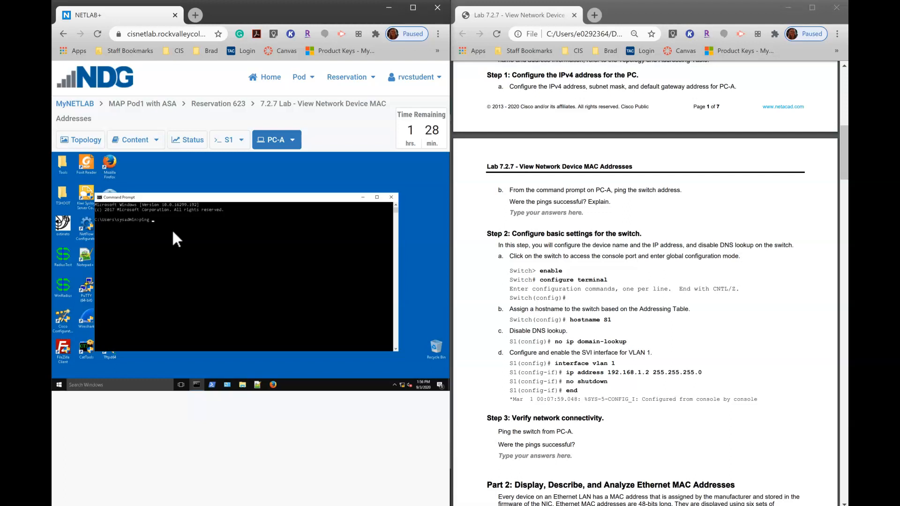
pyautogui.click(495, 112)
pyautogui.scroll(6, 496, 112)
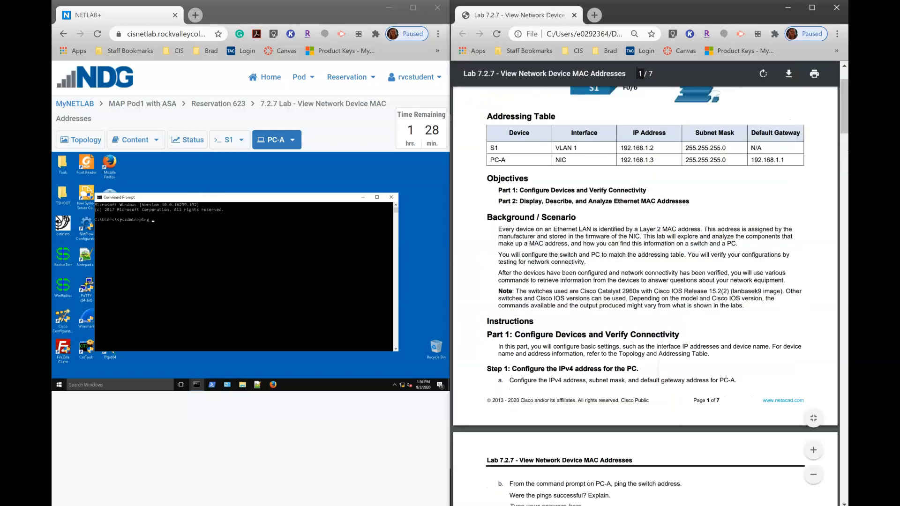
pyautogui.scroll(3, 644, 281)
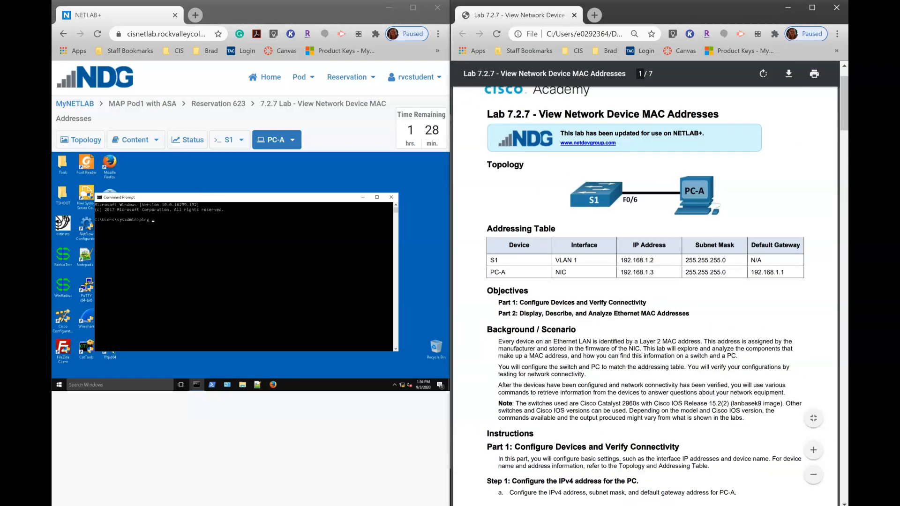
pyautogui.click(269, 219)
pyautogui.write('192')
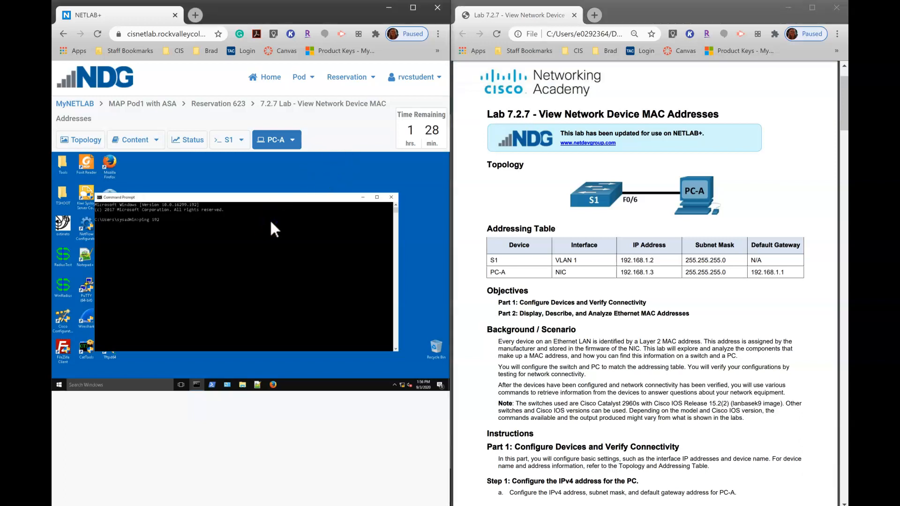
pyautogui.write('.168.1.2')
pyautogui.press('Return')
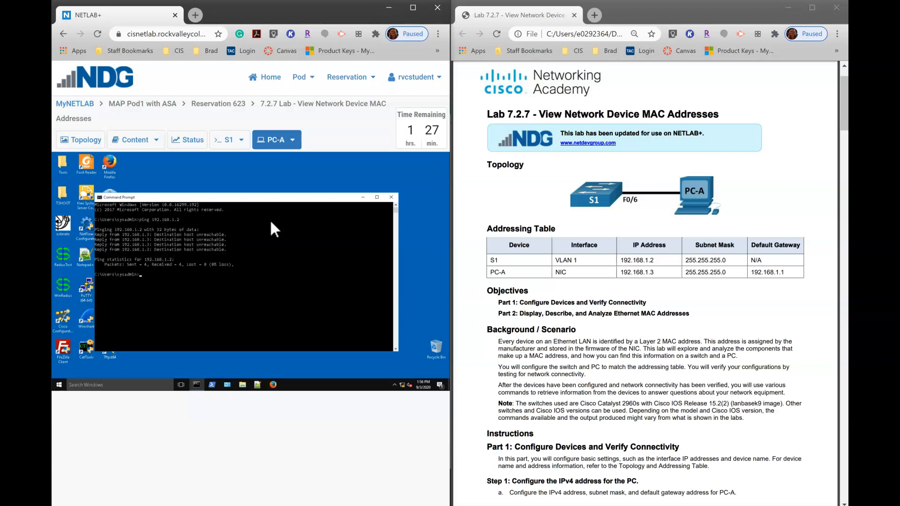
# Go to Step 2 of the lab and enter privileged EXEC and global configuration mode on the S1 console.
pyautogui.scroll(-4, 645, 281)
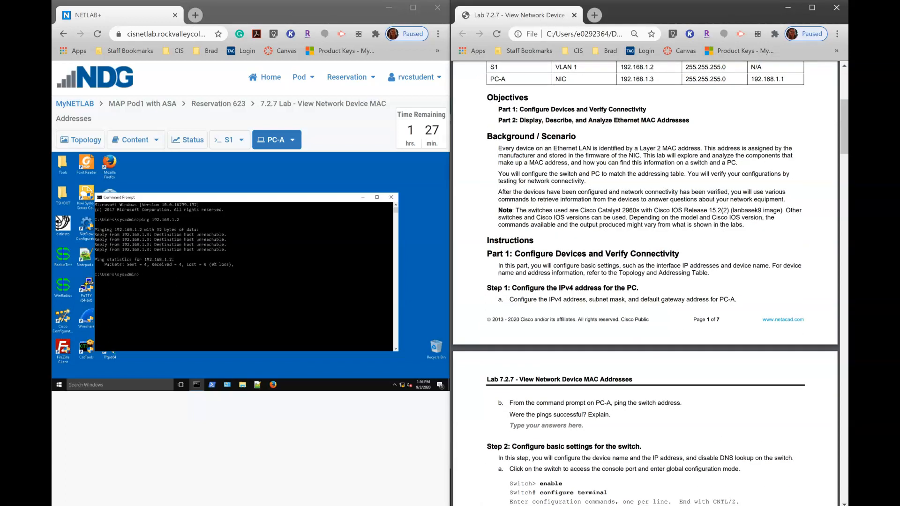
pyautogui.scroll(-4, 645, 281)
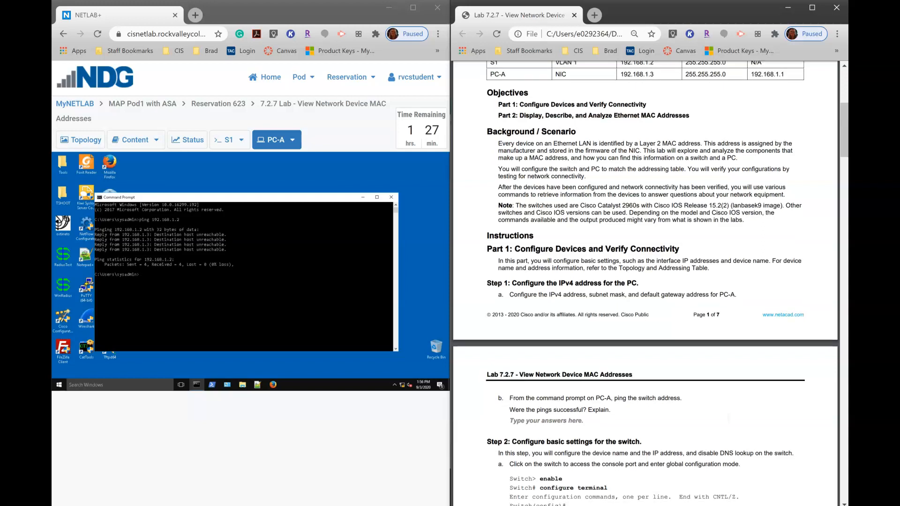
pyautogui.scroll(-2, 645, 281)
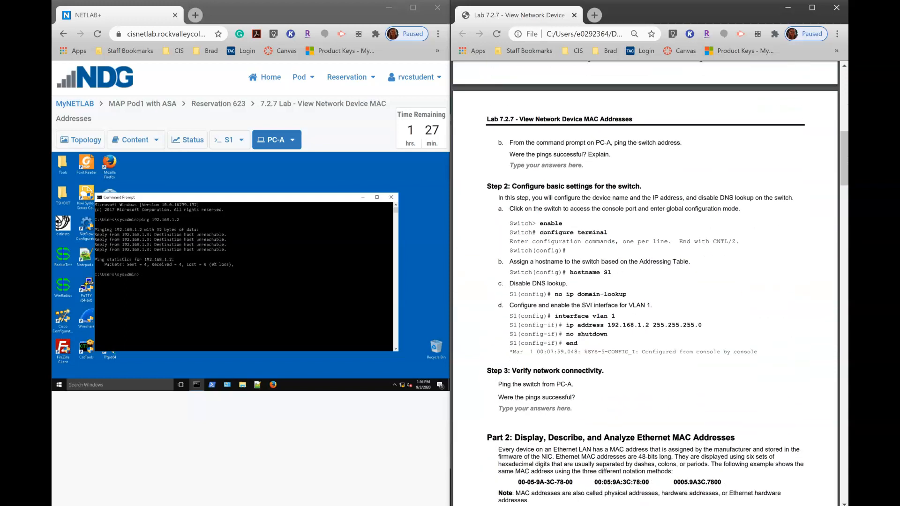
pyautogui.click(227, 141)
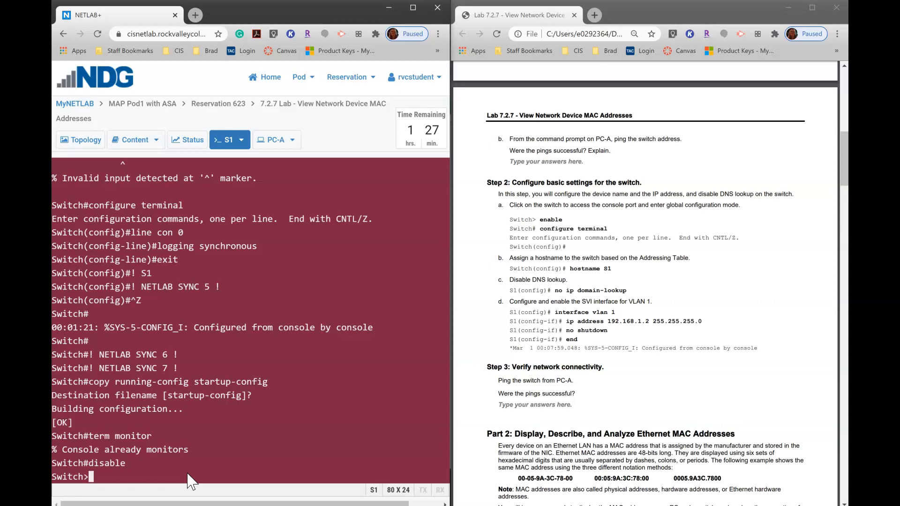
pyautogui.write('enable')
pyautogui.press('Return')
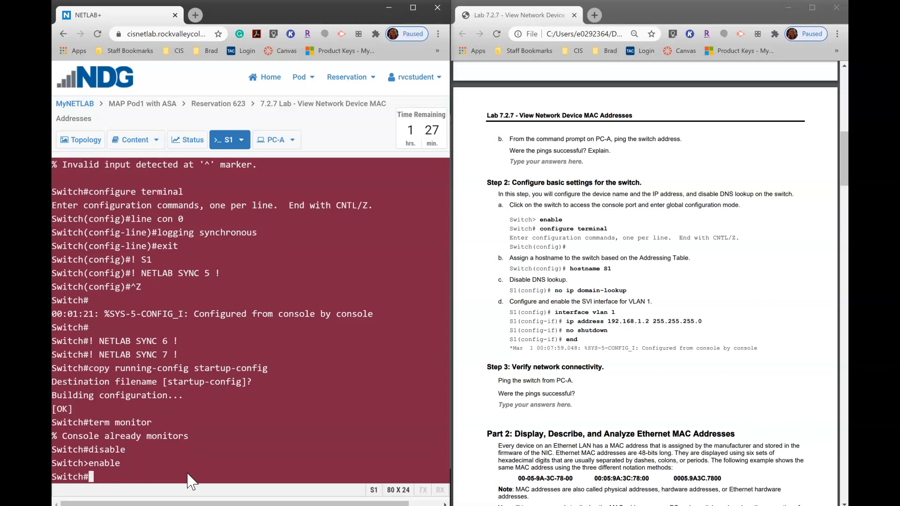
pyautogui.write('conf t')
pyautogui.press('Return')
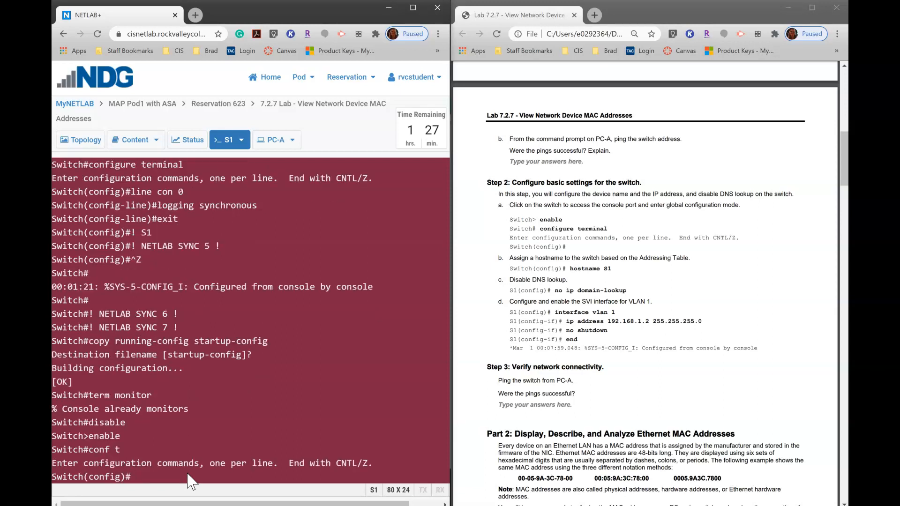
# Set the switch's hostname to S1 with a capital S.
pyautogui.write('hostname s1')
pyautogui.press('Left')
pyautogui.press('BackSpace')
pyautogui.write('S')
pyautogui.press('Right')
pyautogui.press('Return')
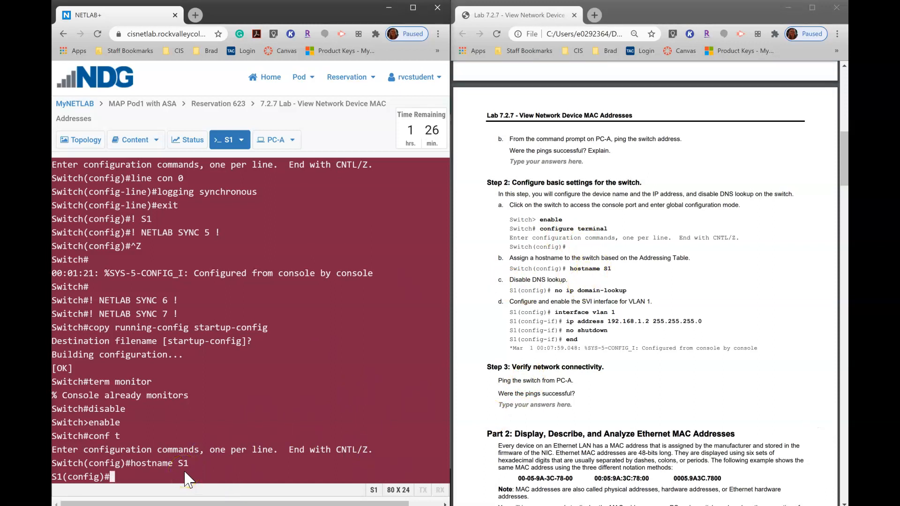
# Disable DNS lookup on the switch with the command no ip domain-lookup.
pyautogui.write('nop ip')
pyautogui.press('BackSpace')
pyautogui.press('BackSpace')
pyautogui.press('BackSpace')
pyautogui.press('BackSpace')
pyautogui.write('ip domain-lookup')
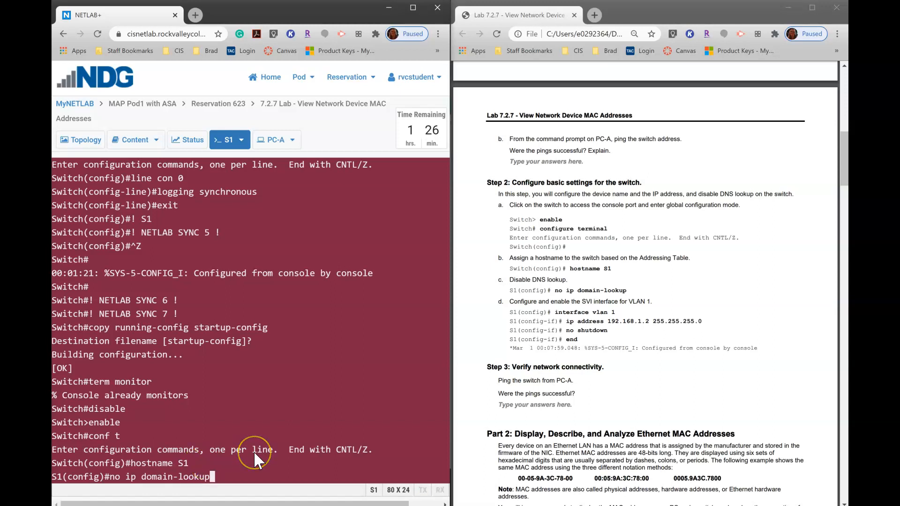
pyautogui.press('Return')
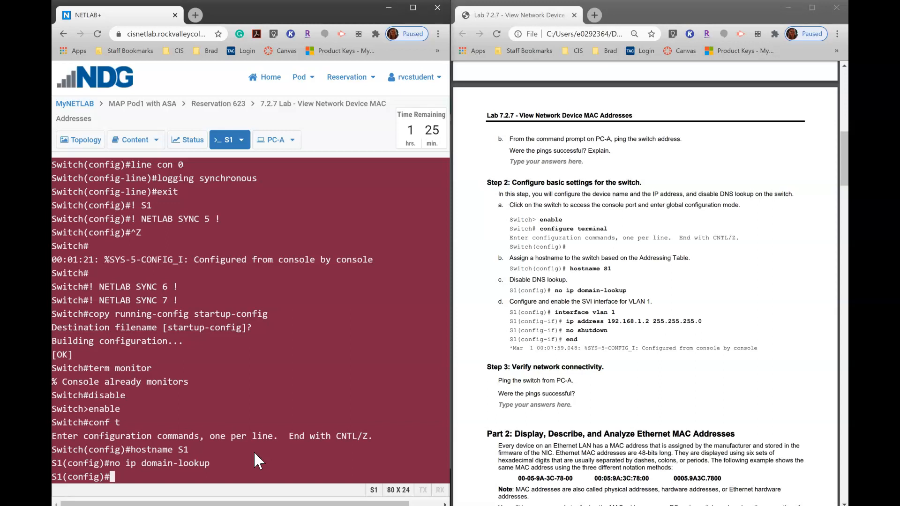
# Enter interface vlan 1 on S1 and assign it the IP address 192.168.1.2 with mask 255.255.255.0.
pyautogui.write('interface vlan1')
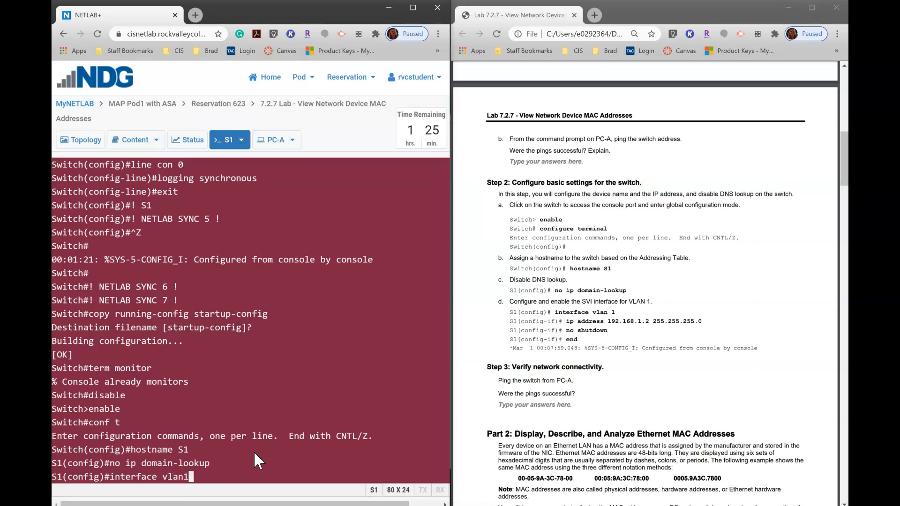
pyautogui.press('Left')
pyautogui.press('Return')
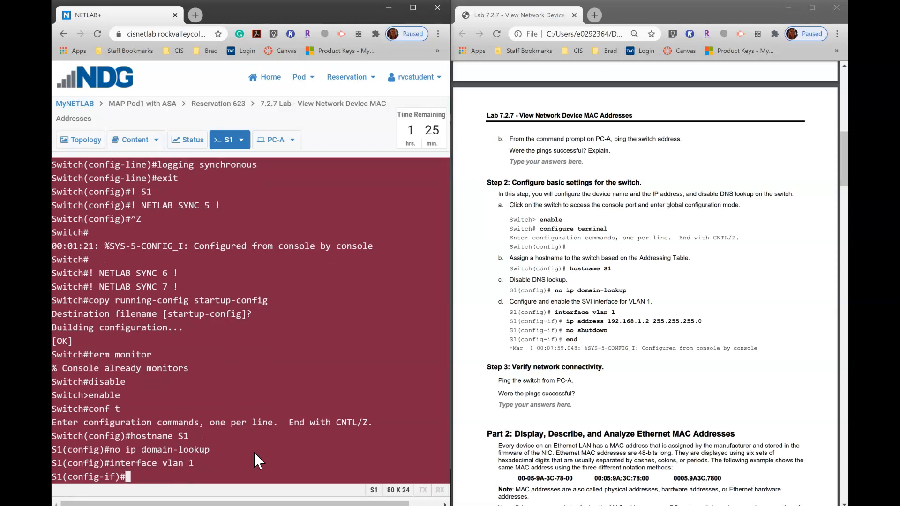
pyautogui.write('ip addres')
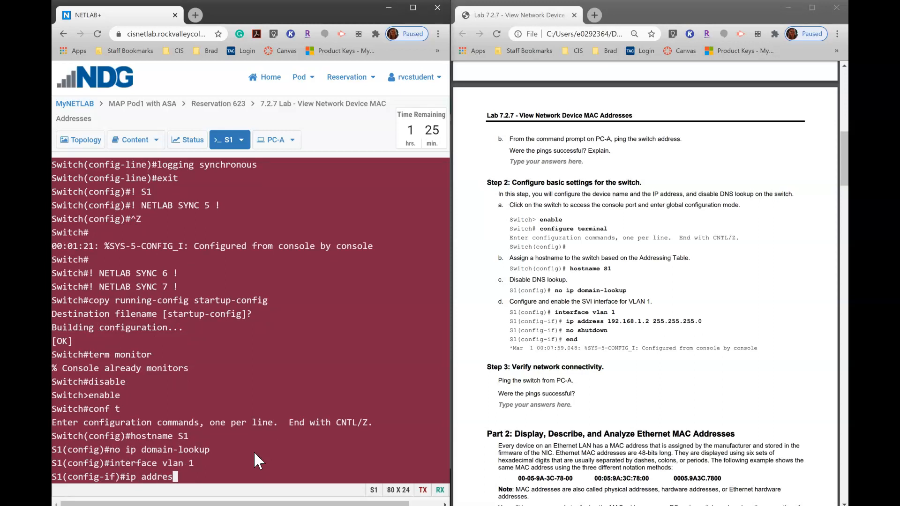
pyautogui.write('s 192.168.1.2')
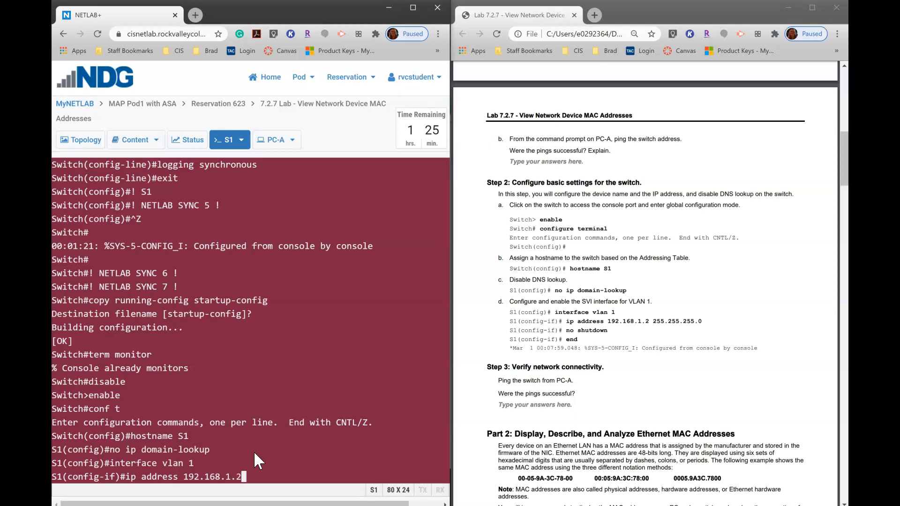
pyautogui.write(' 255.255.255.0')
pyautogui.press('Return')
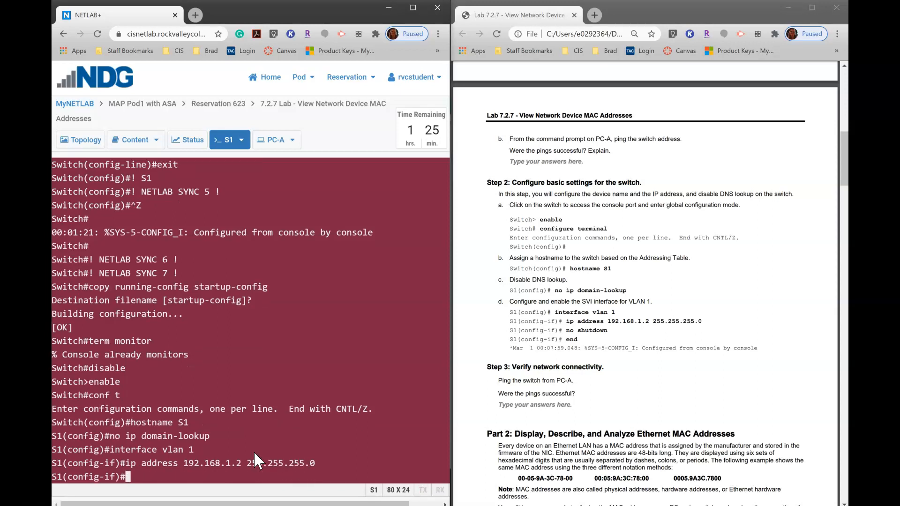
# Enable the VLAN 1 interface with no shut and return to privileged EXEC mode.
pyautogui.write('no shut')
pyautogui.press('Return')
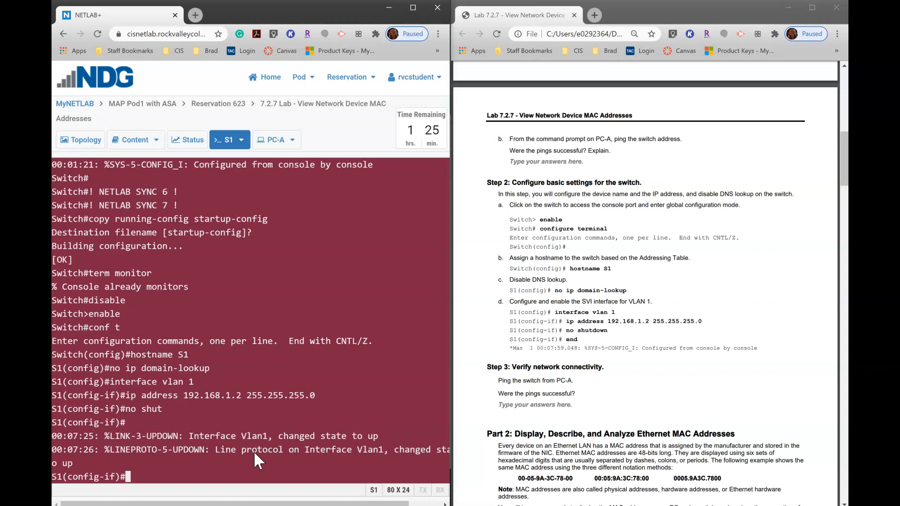
pyautogui.hotkey('ctrl', 'z')
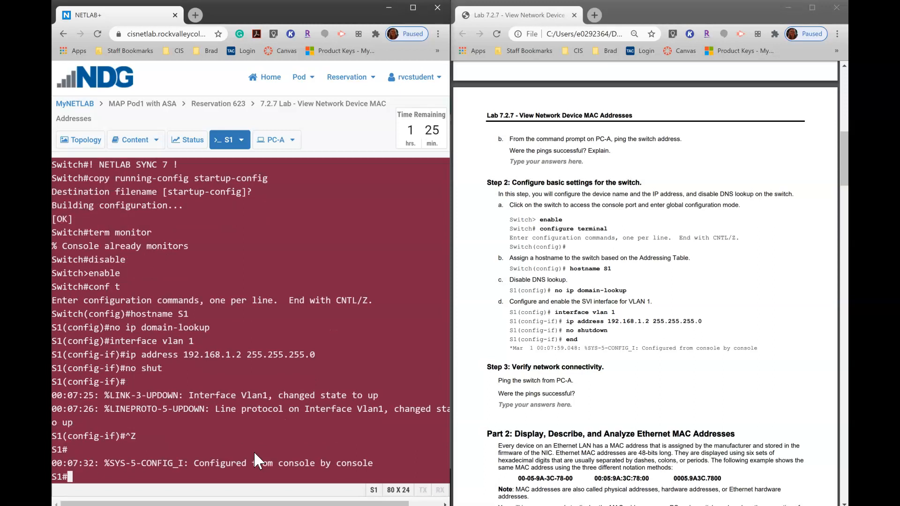
# Ping the switch at 192.168.1.2 twice from PC-A's command prompt to verify connectivity.
pyautogui.click(276, 144)
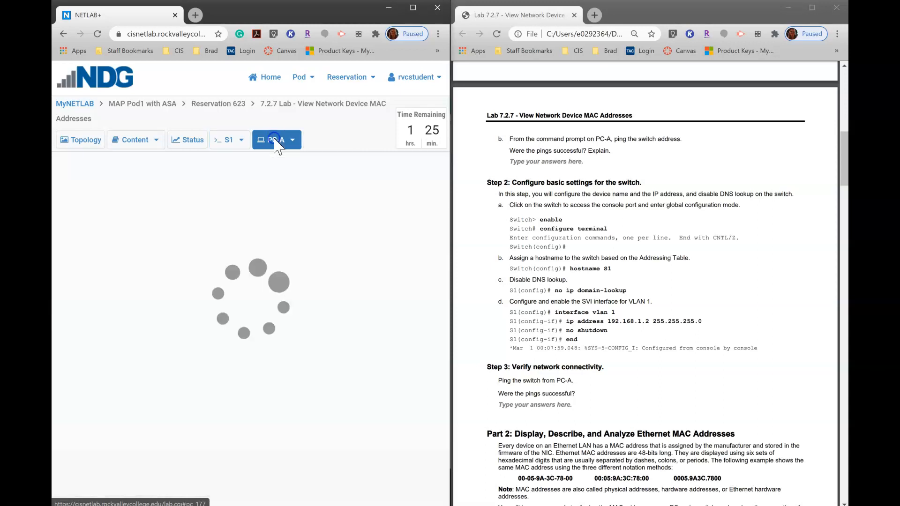
pyautogui.click(189, 268)
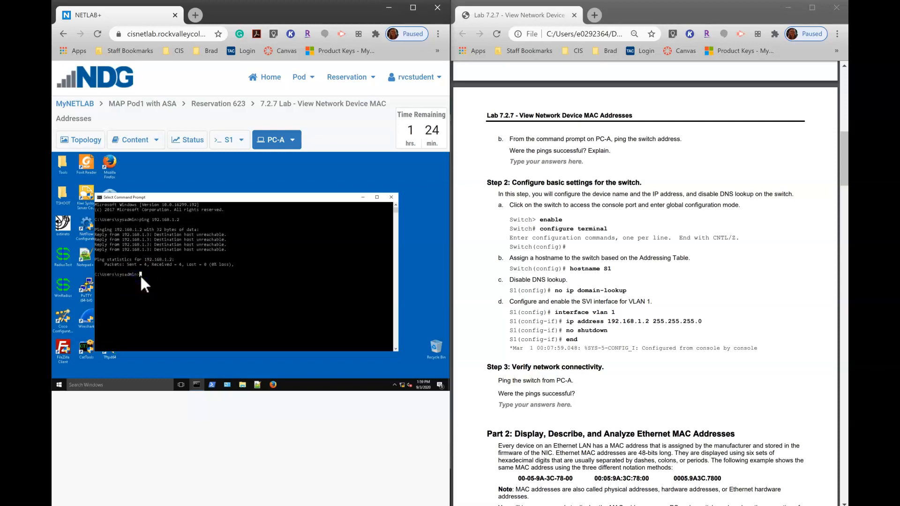
pyautogui.press('Up')
pyautogui.press('Return')
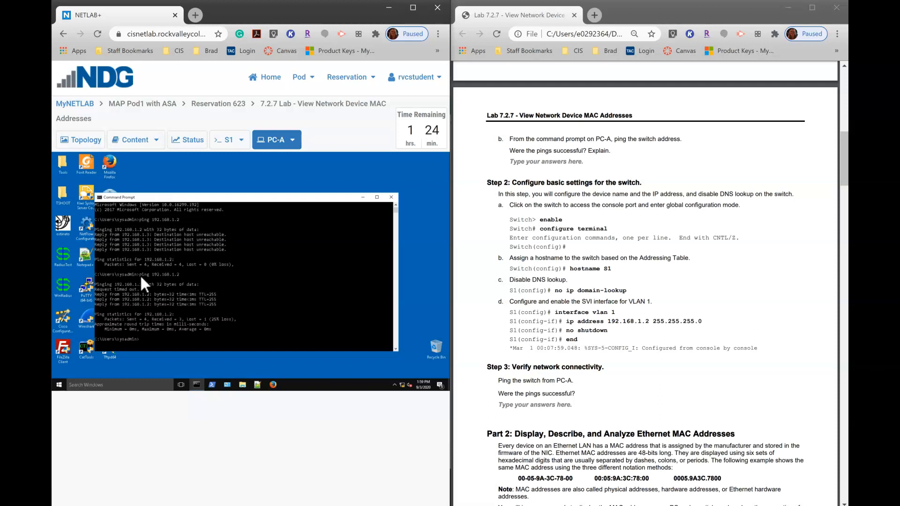
pyautogui.press('Up')
pyautogui.press('Return')
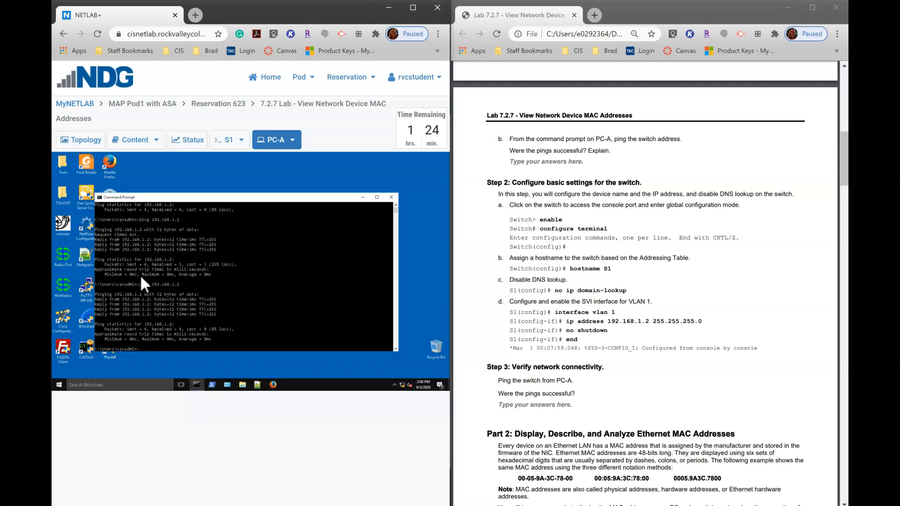
# Run ipconfig /all in PC-A's command prompt, following Part 2, Step 1 of the lab instructions.
pyautogui.click(727, 328)
pyautogui.scroll(-3, 726, 328)
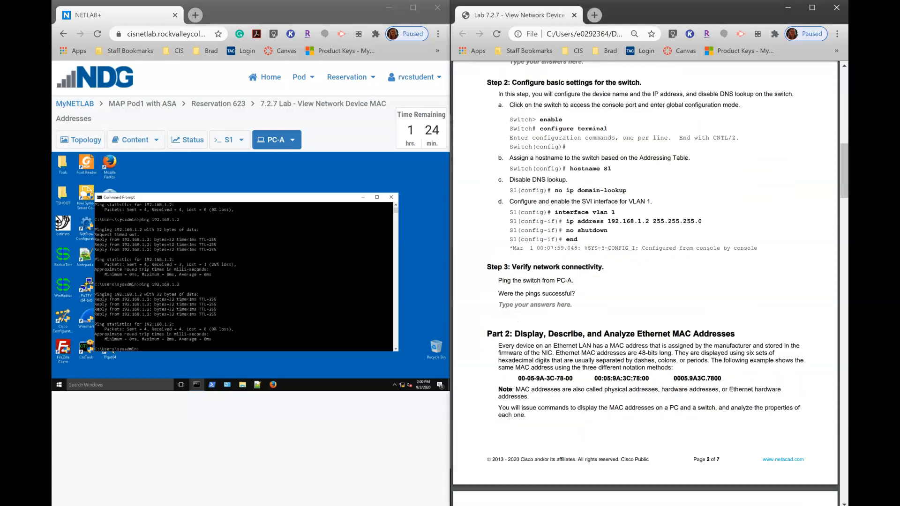
pyautogui.scroll(-4, 726, 328)
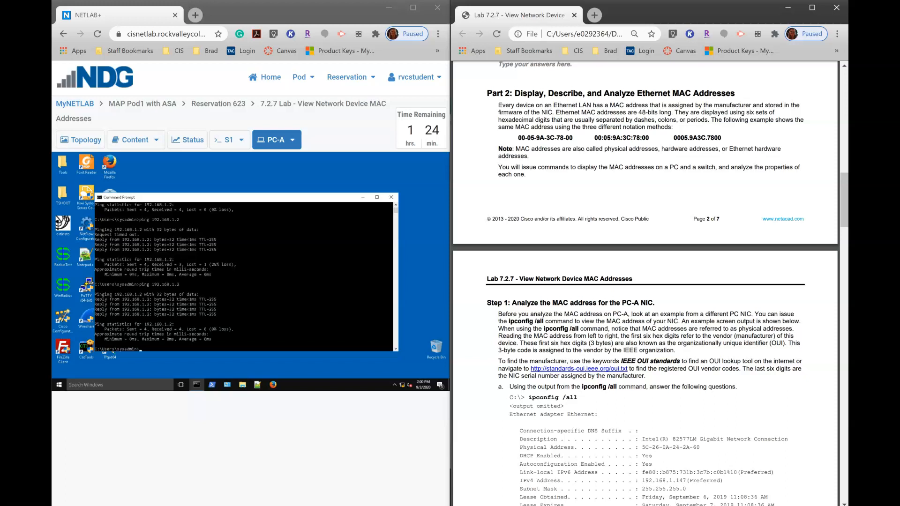
pyautogui.scroll(-2, 645, 283)
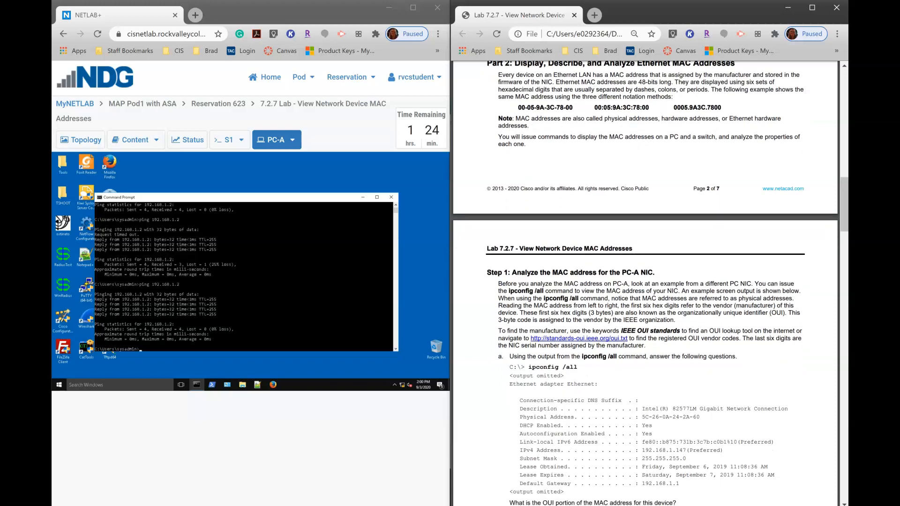
pyautogui.scroll(-2, 645, 283)
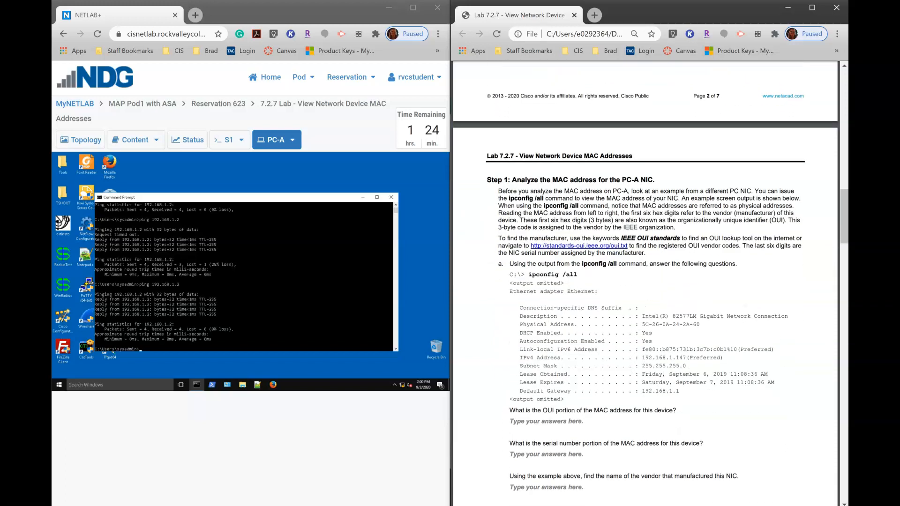
pyautogui.scroll(-1, 645, 283)
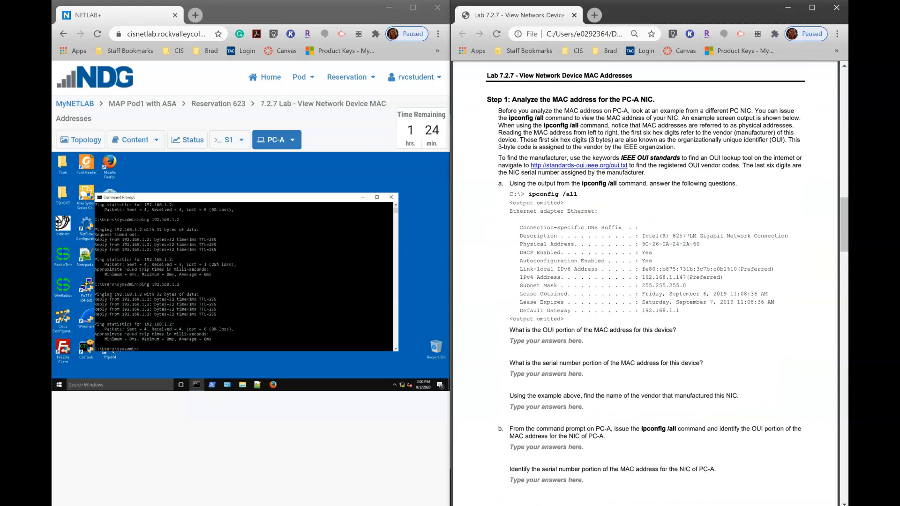
pyautogui.click(177, 348)
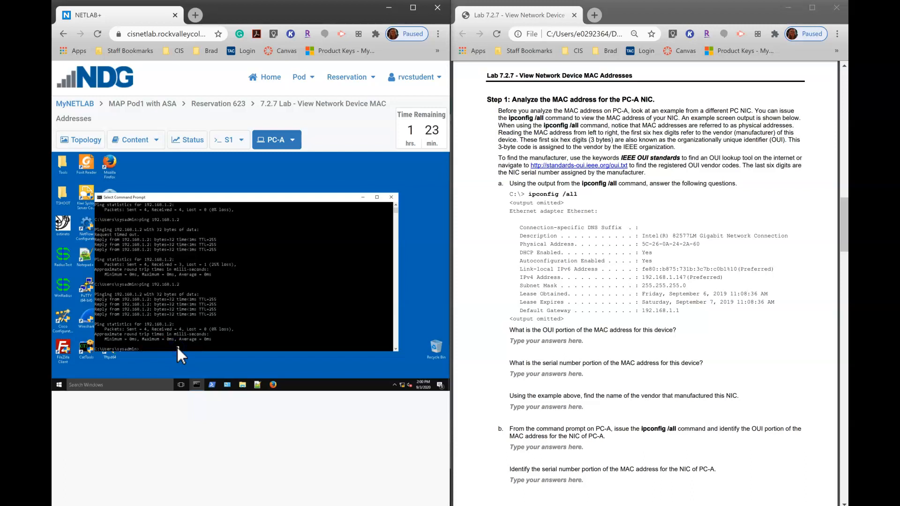
pyautogui.write('ipconfig /all')
pyautogui.press('Return')
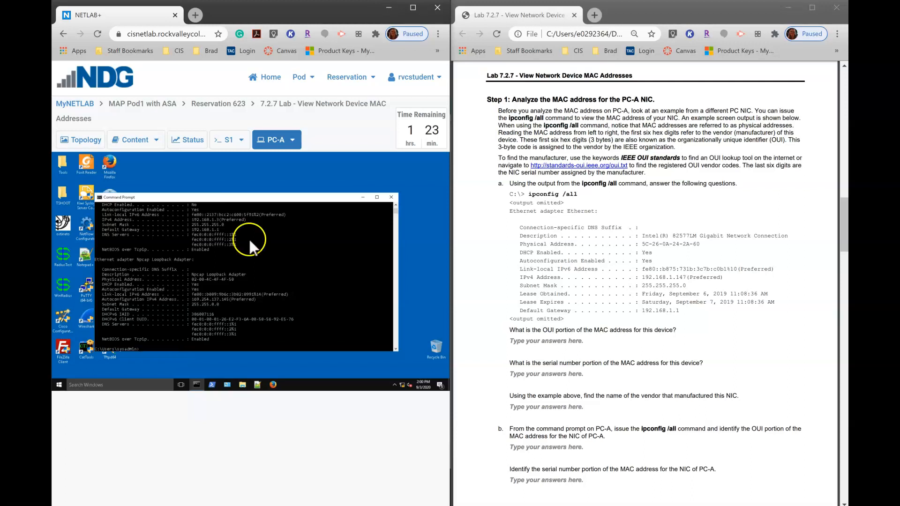
# Find the physical address of PC-A's Local Area Connection adapter in the ipconfig /all output.
pyautogui.click(395, 206)
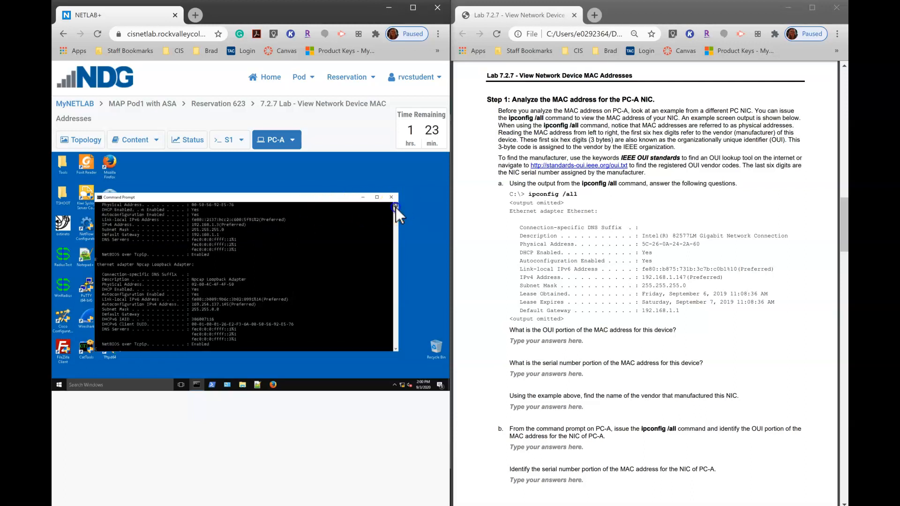
pyautogui.click(395, 207)
pyautogui.click(396, 207)
pyautogui.click(395, 207)
pyautogui.click(395, 207)
pyautogui.click(395, 207)
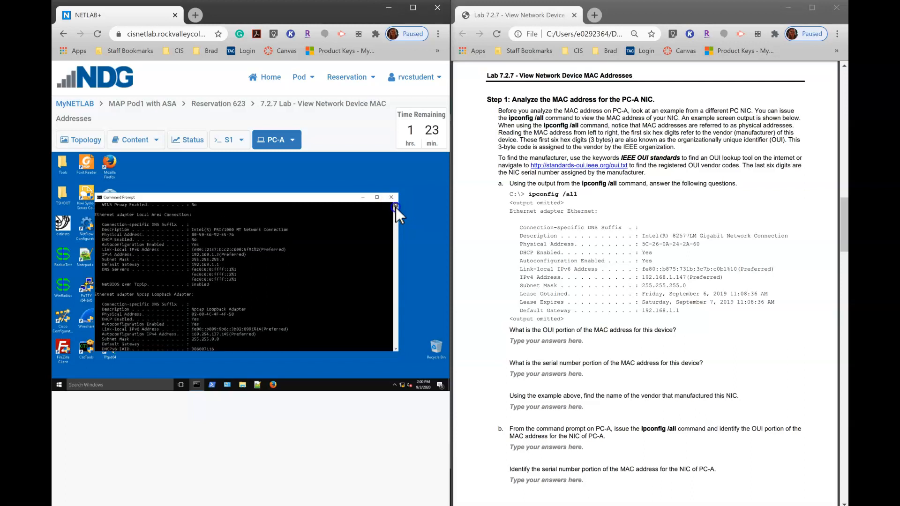
pyautogui.click(395, 207)
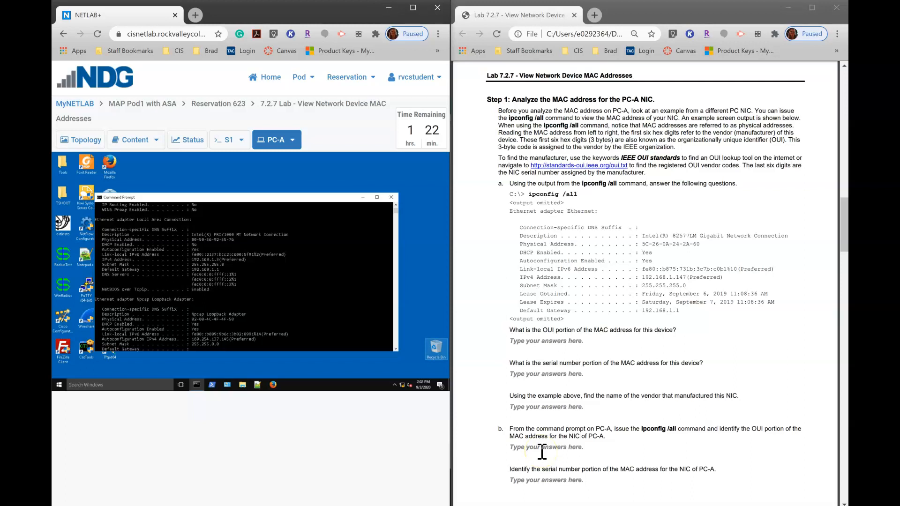
# Review the Part 2, Step 1 lab questions about the OUI, serial number and vendor of PC-A's NIC.
pyautogui.scroll(-3, 542, 452)
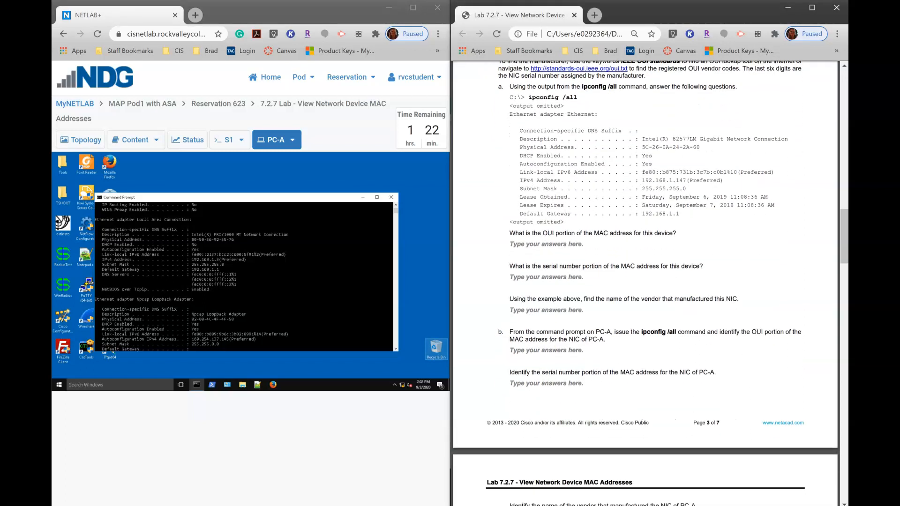
pyautogui.scroll(2, 651, 281)
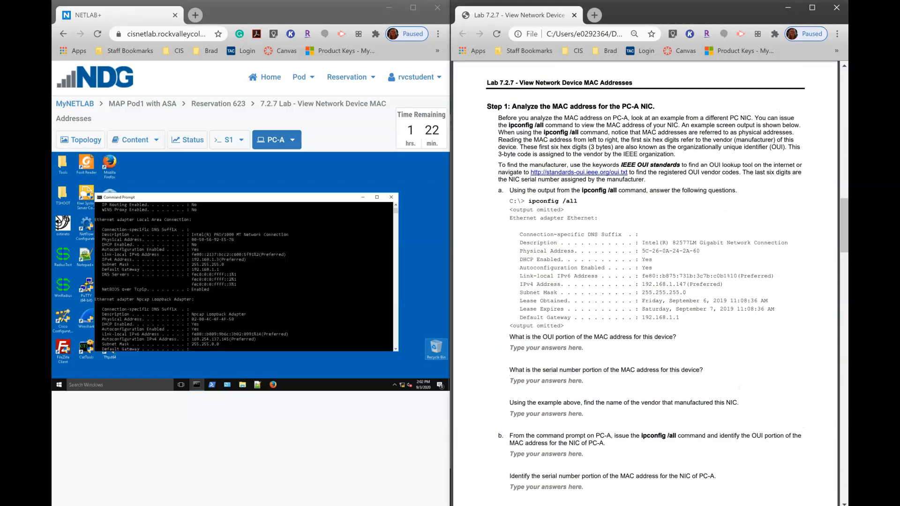
pyautogui.scroll(-2, 651, 281)
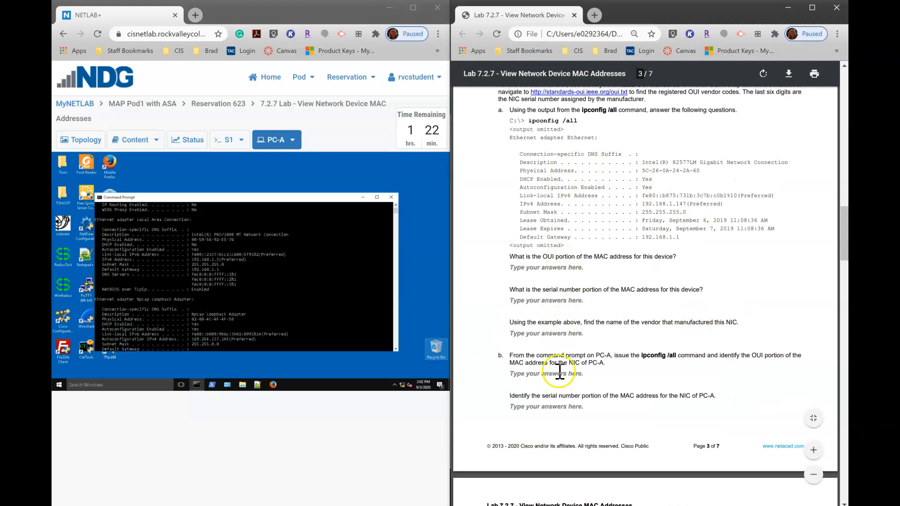
pyautogui.scroll(-1, 557, 370)
pyautogui.scroll(-3, 557, 370)
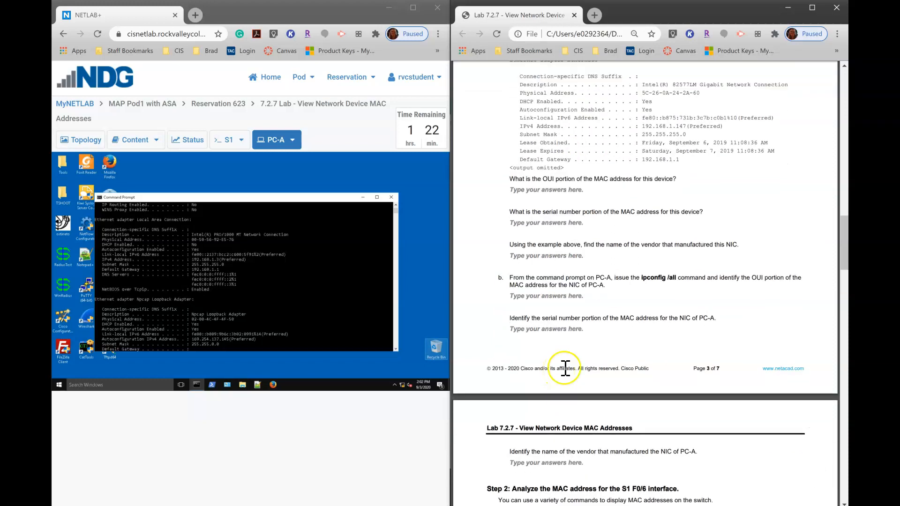
pyautogui.click(562, 221)
pyautogui.click(566, 296)
# Run sh int vlan 1 on S1 and highlight the VLAN 1 hardware address in the output.
pyautogui.scroll(-3, 565, 297)
pyautogui.scroll(-5, 645, 286)
pyautogui.scroll(-3, 645, 283)
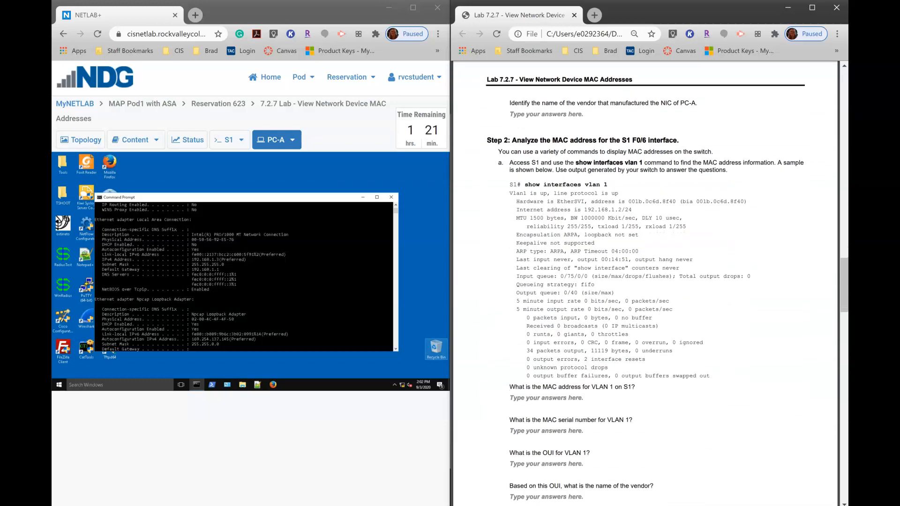
pyautogui.click(229, 140)
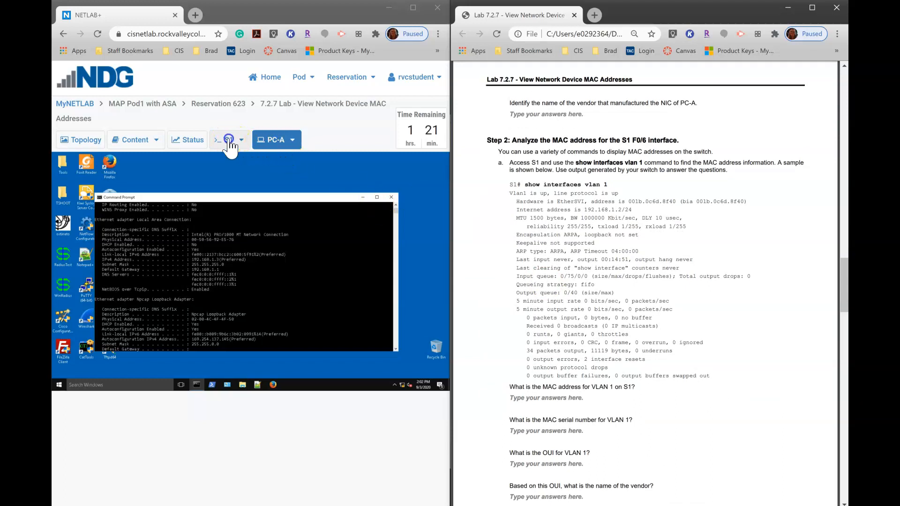
pyautogui.click(139, 477)
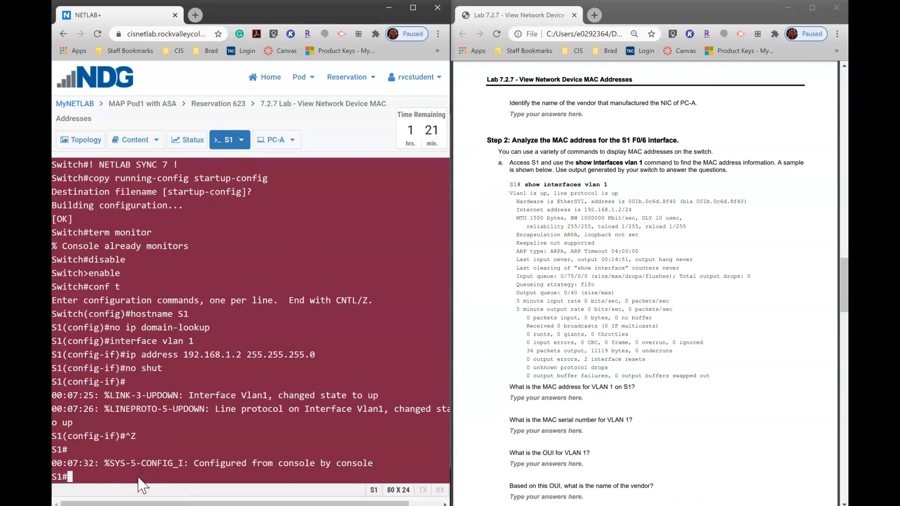
pyautogui.write('sh int vlan 1')
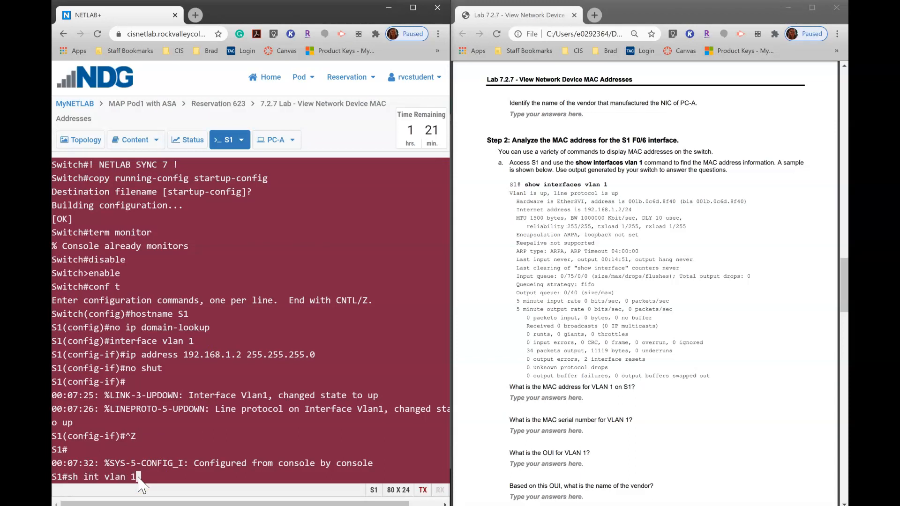
pyautogui.press('Return')
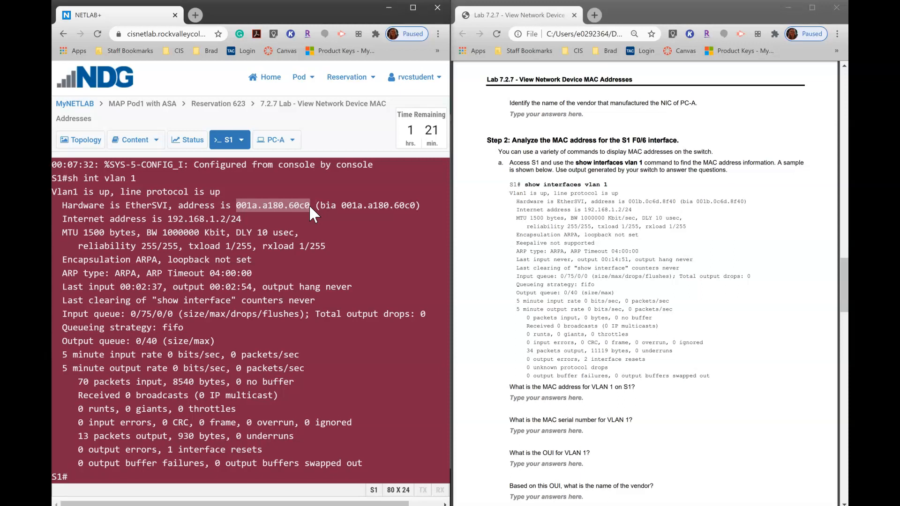
# Read the lab questions on VLAN 1's MAC address, then the show arp and show mac address-table instructions, and return to Step 2.
pyautogui.click(556, 431)
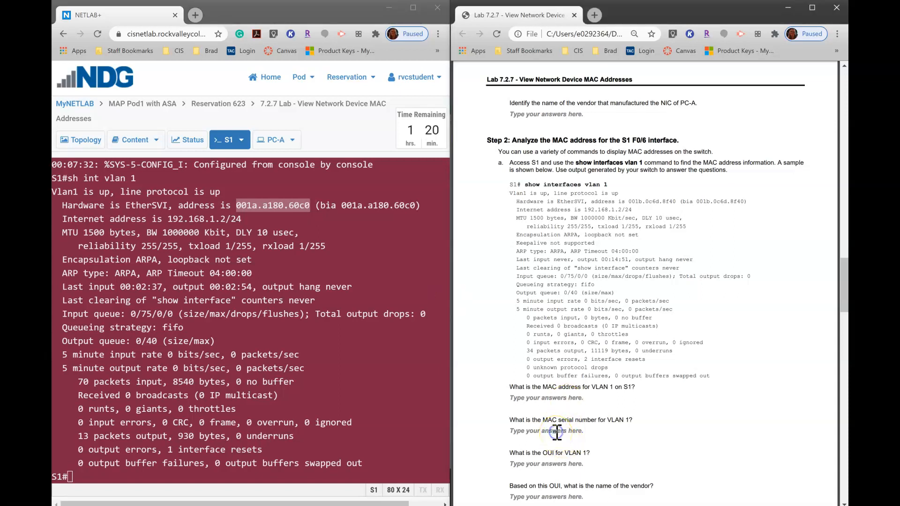
pyautogui.click(539, 465)
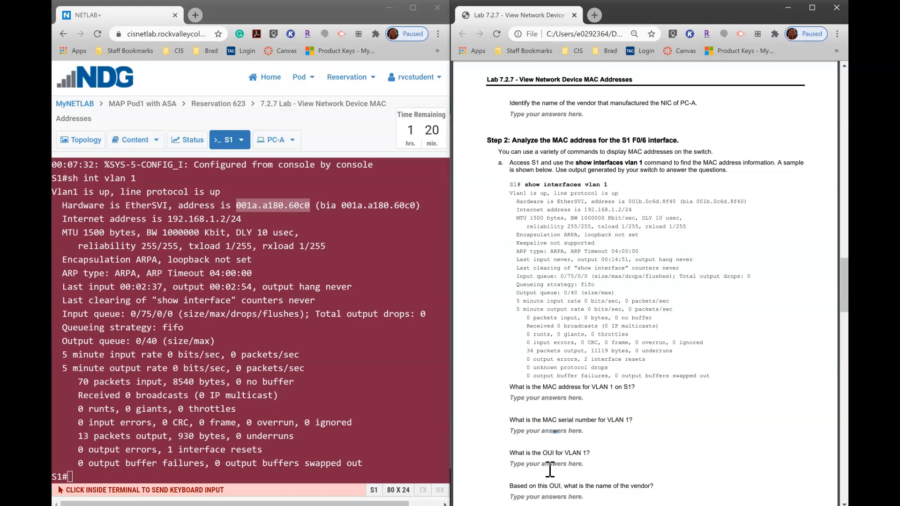
pyautogui.scroll(-5, 549, 468)
pyautogui.scroll(-2, 645, 328)
pyautogui.scroll(-3, 645, 281)
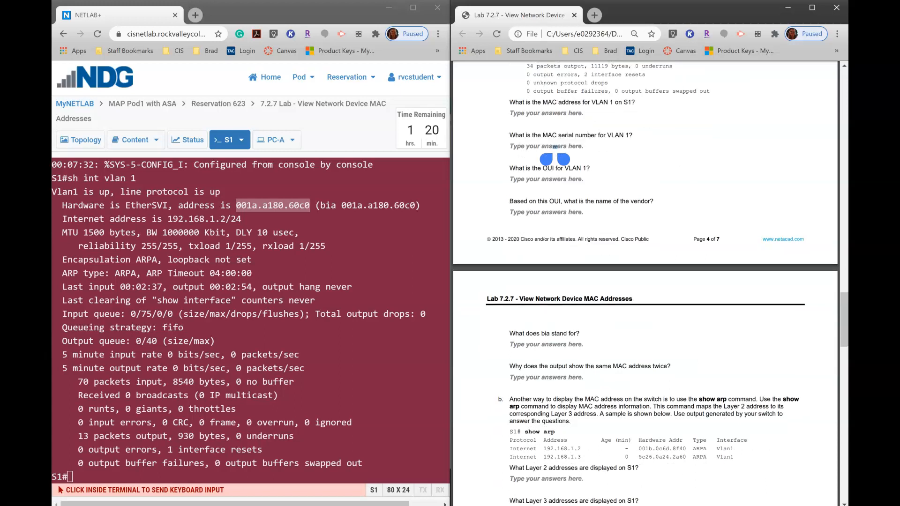
pyautogui.scroll(-5, 457, 68)
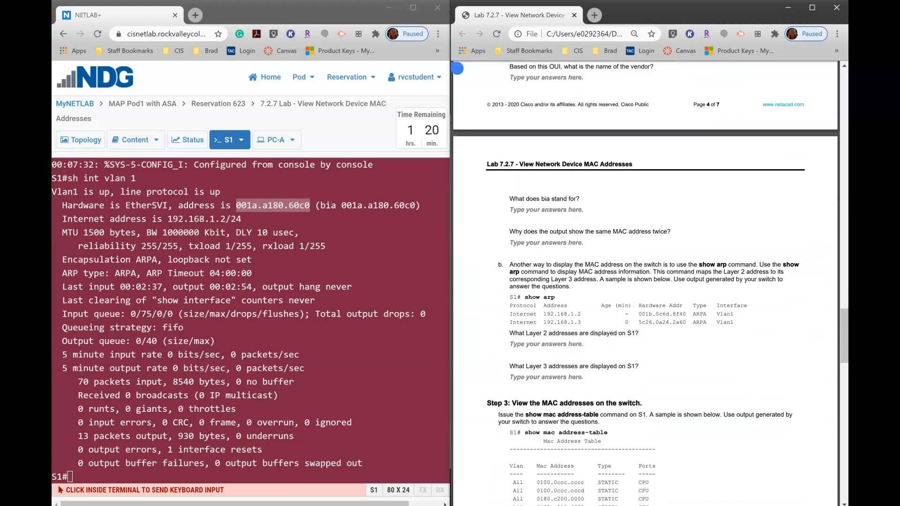
pyautogui.scroll(-3, 457, 69)
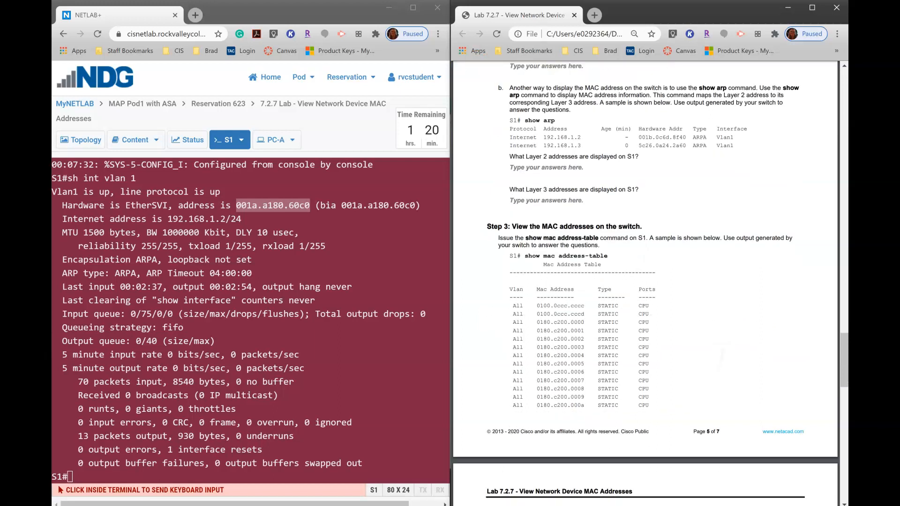
pyautogui.scroll(-2, 645, 281)
pyautogui.scroll(15, 645, 281)
pyautogui.scroll(20, 554, 159)
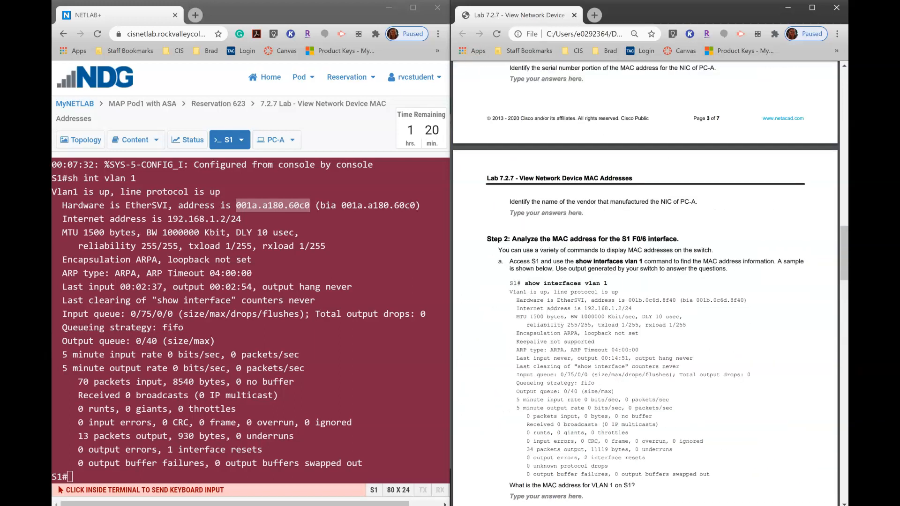